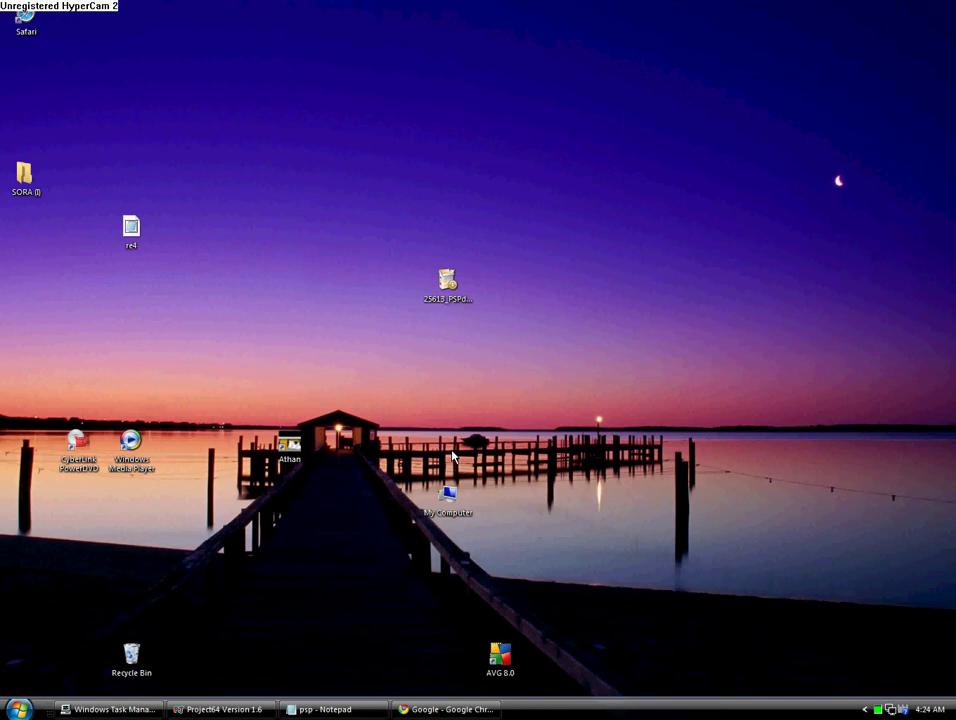
# Search Google for "pspdisp v0.2" in Chrome and open the QJ.net file details page with its download link.
pyautogui.click(453, 710)
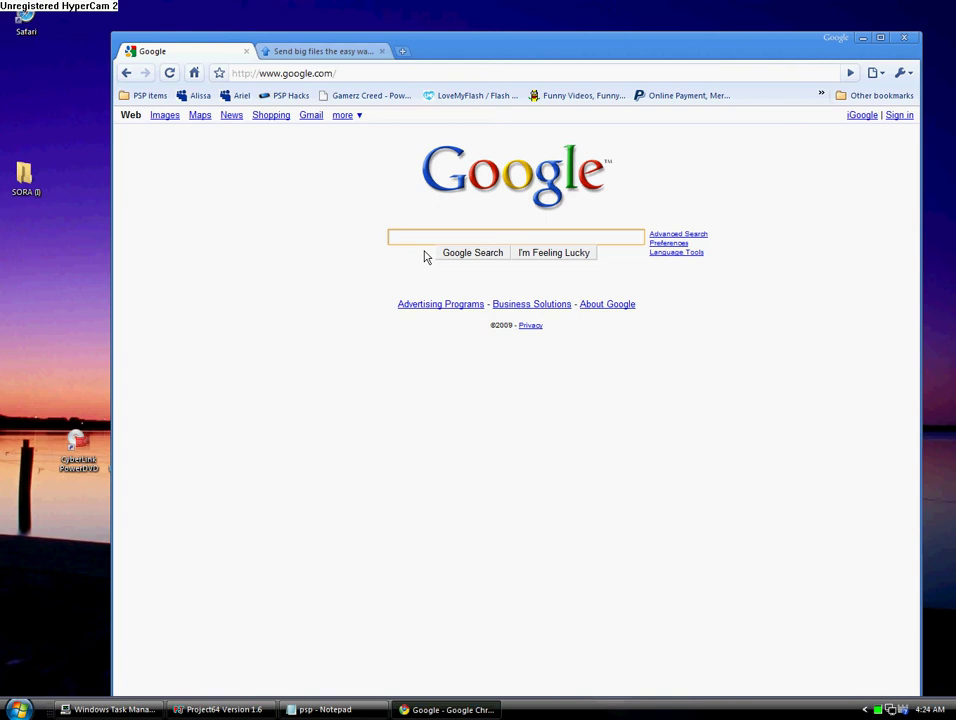
pyautogui.write('psp')
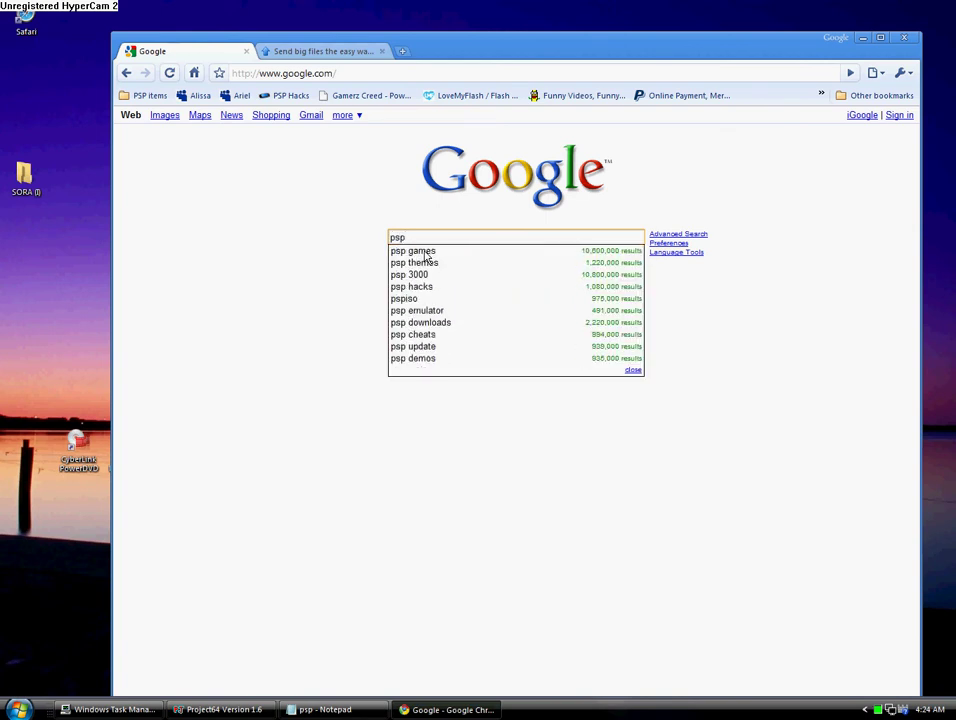
pyautogui.write('disp v0.2')
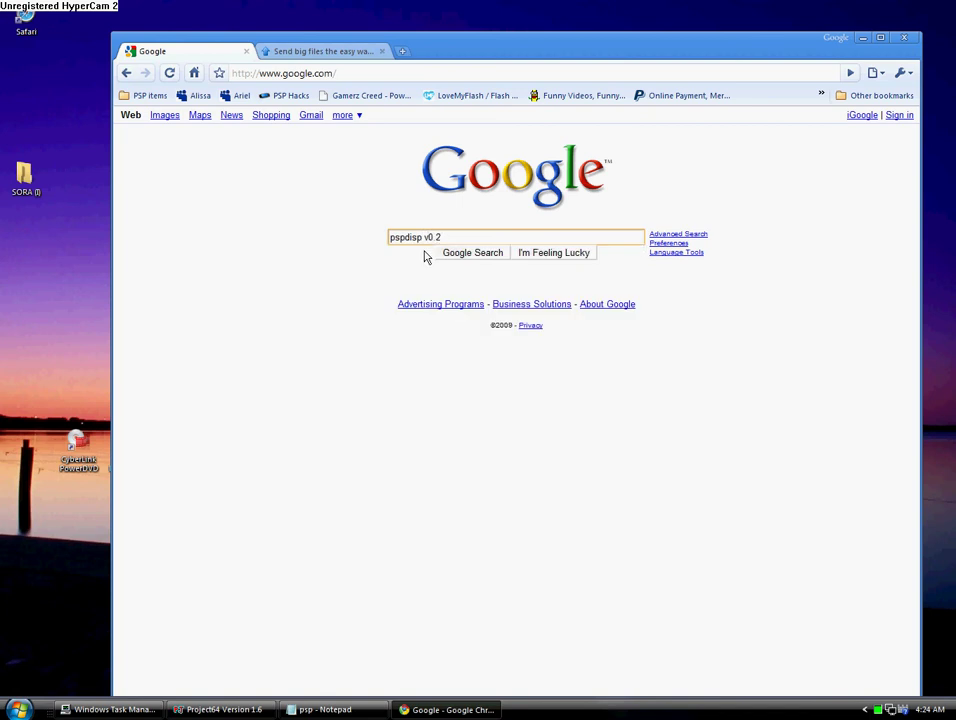
pyautogui.press('Return')
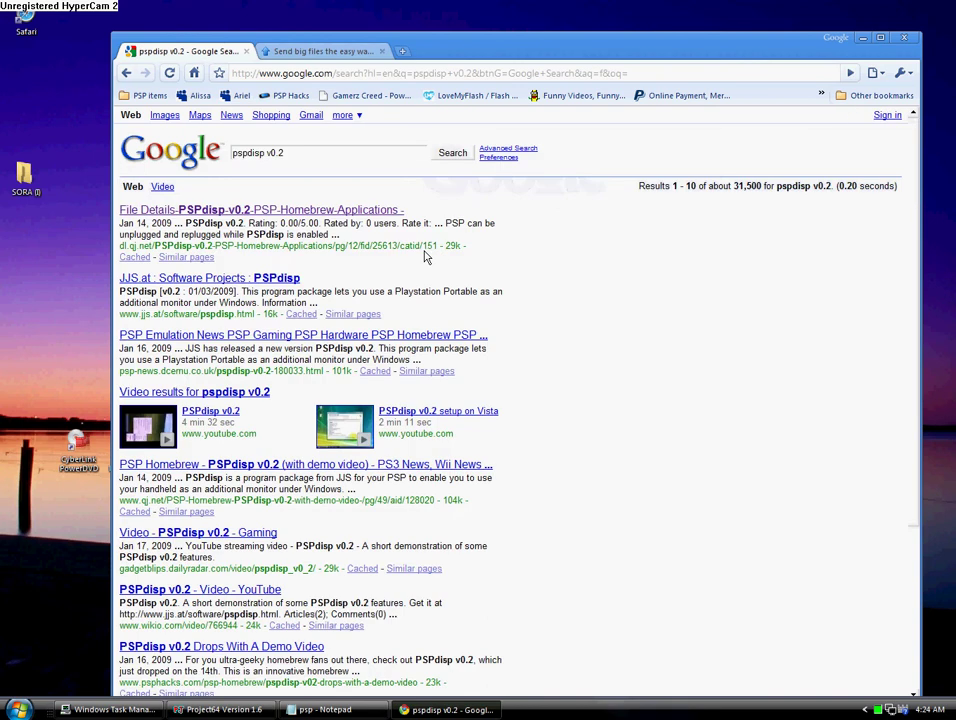
pyautogui.click(357, 211)
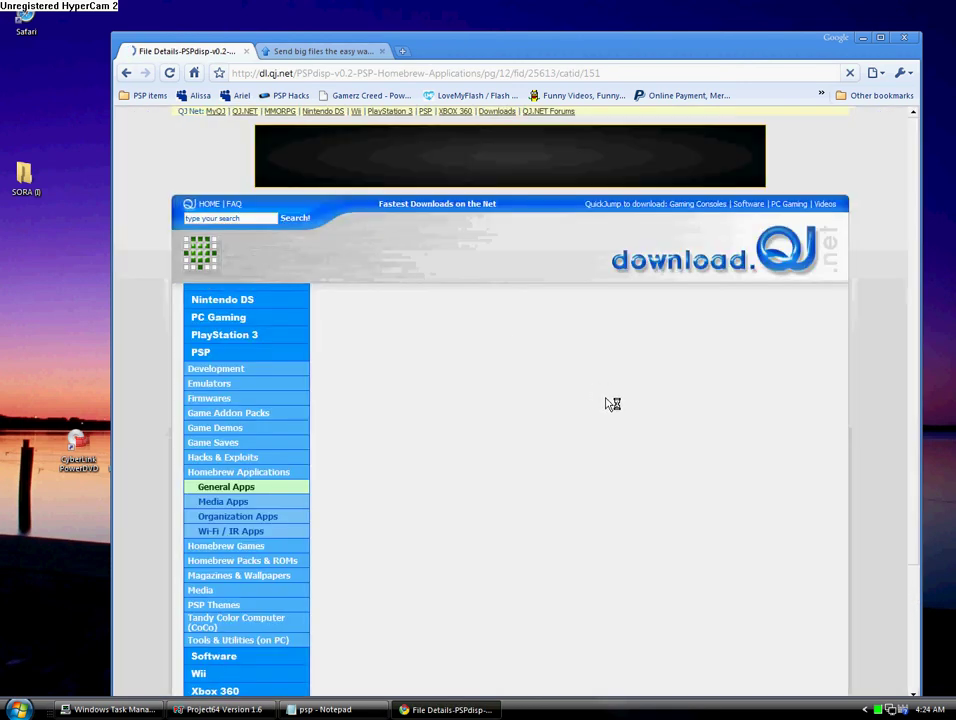
pyautogui.scroll(-3, 751, 420)
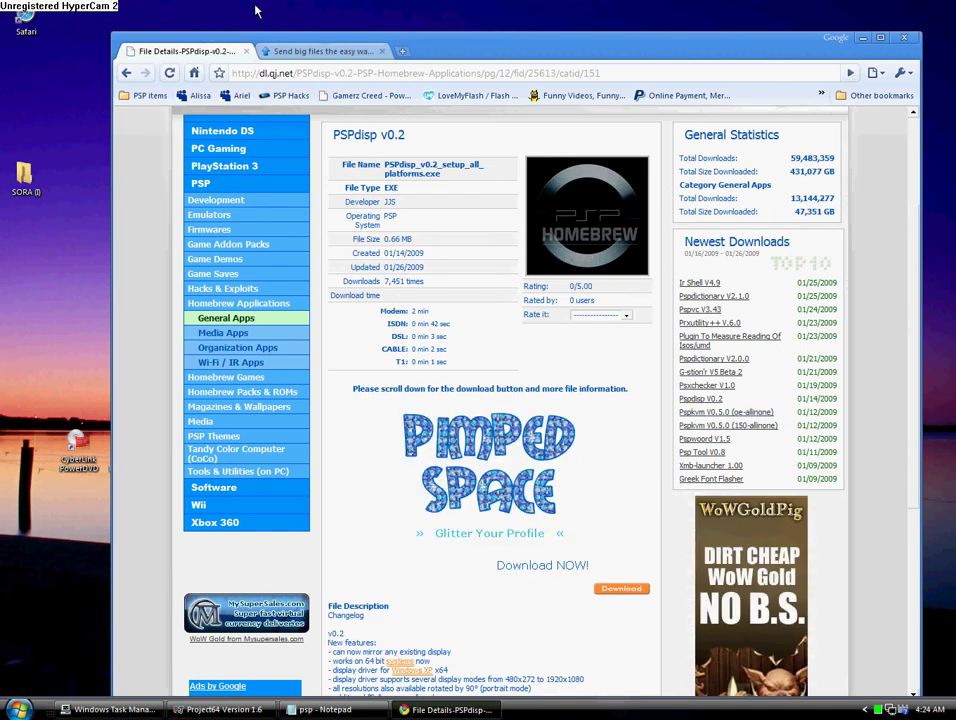
# Split the sendspace page into its own browser window and close the PSPdisp v0.2 download page.
pyautogui.moveTo(203, 58); pyautogui.dragTo(690, 100)
pyautogui.moveTo(506, 95); pyautogui.dragTo(198, 98)
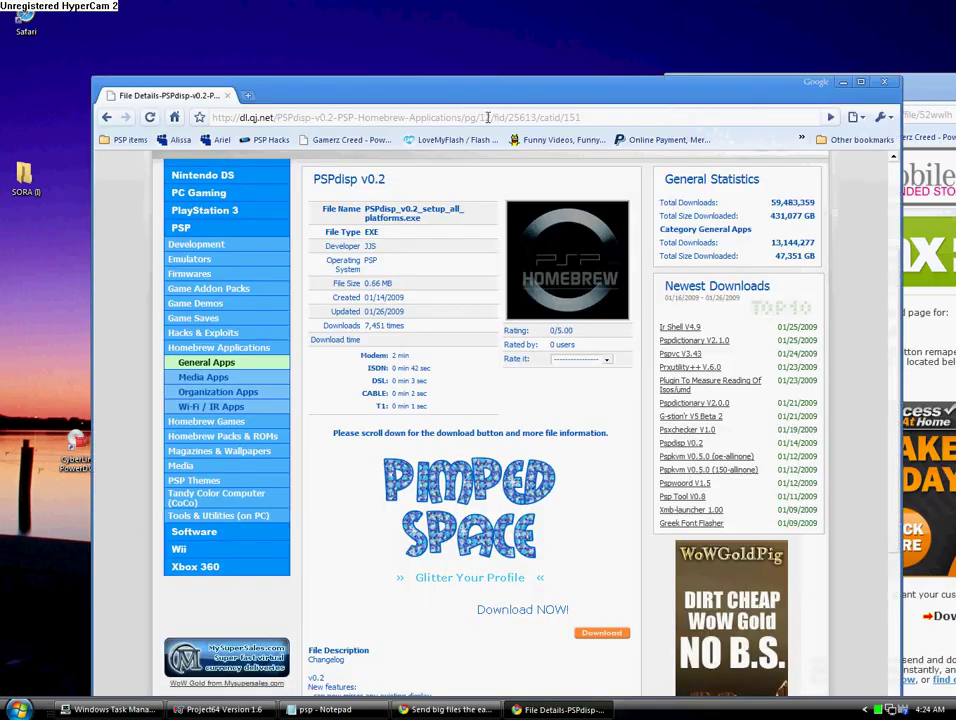
pyautogui.moveTo(486, 97); pyautogui.dragTo(474, 27)
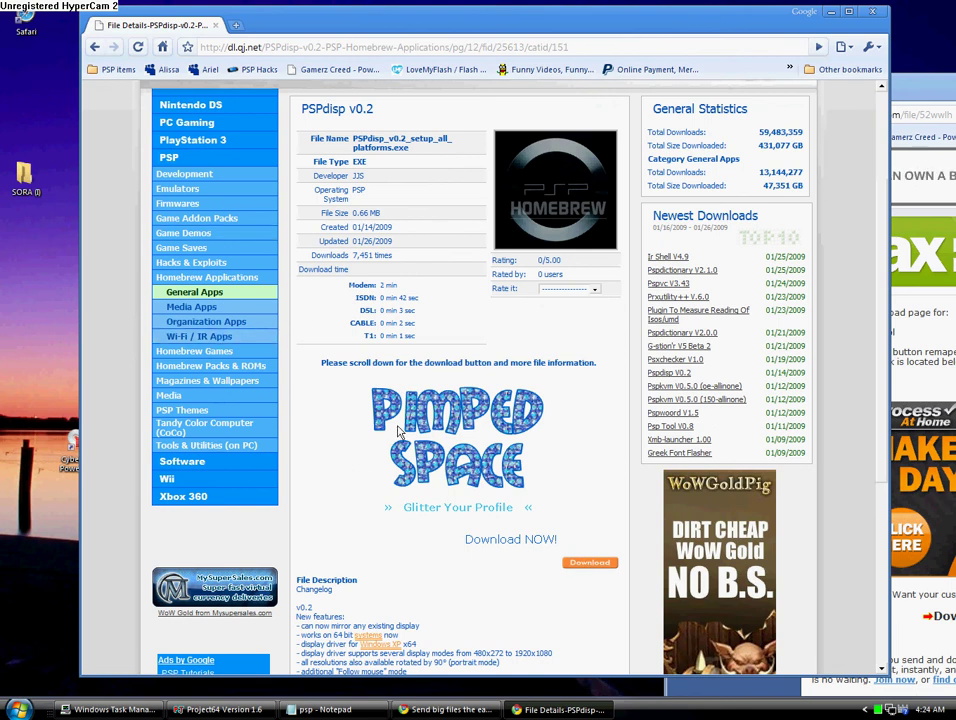
pyautogui.hotkey('ctrl', 'w')
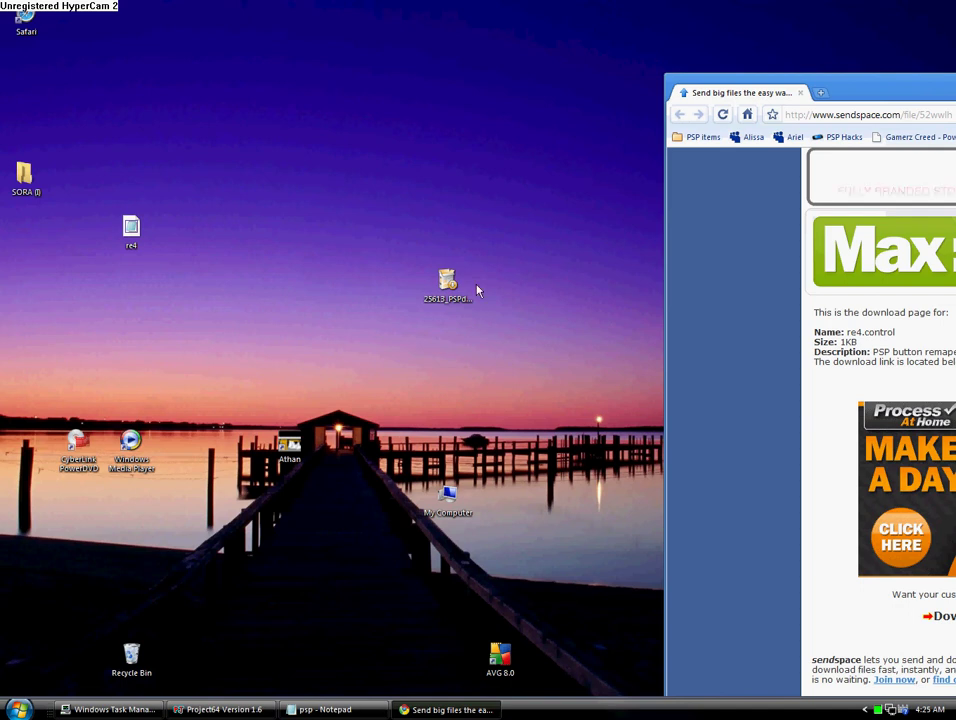
# Run the PSPdisp v0.2 setup file from the desktop, allowing it despite the unknown publisher.
pyautogui.click(447, 286)
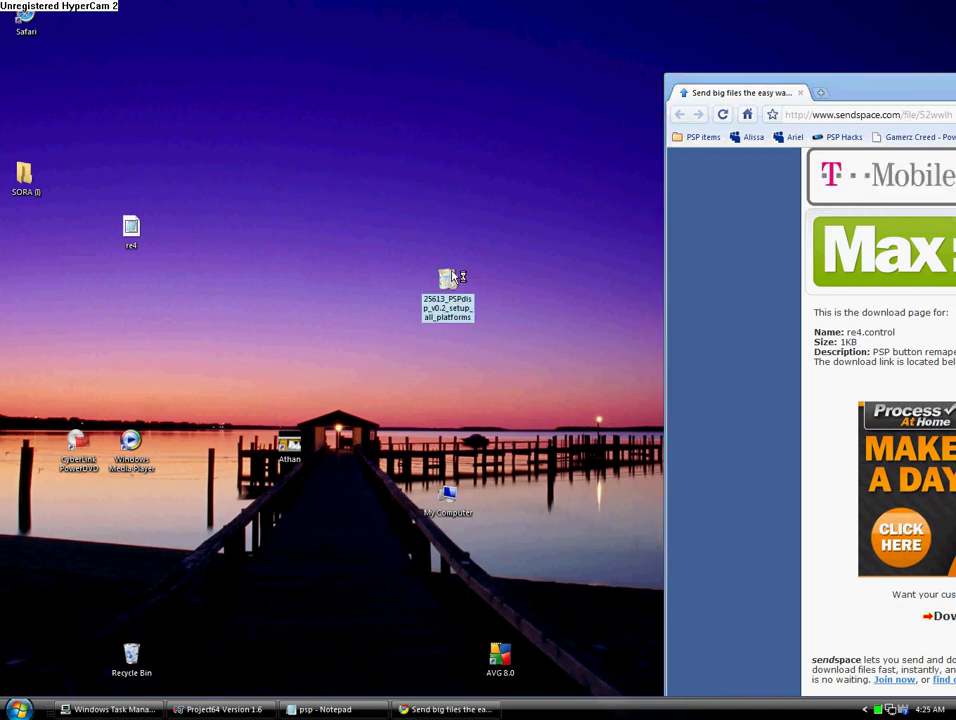
pyautogui.doubleClick(437, 314)
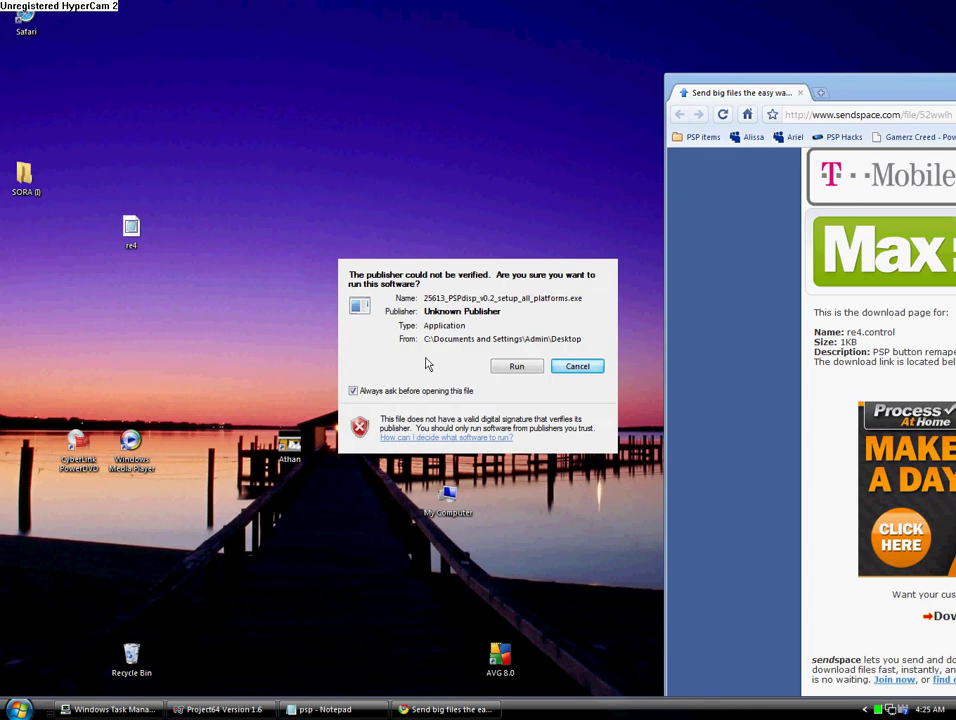
pyautogui.click(514, 371)
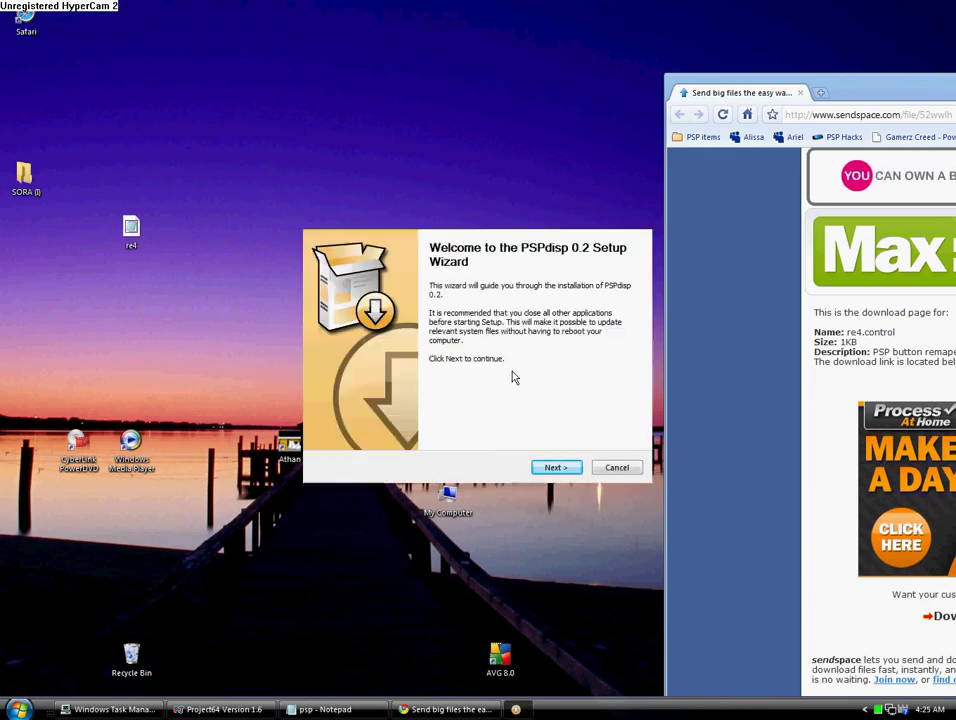
# Accept the license and install PSPdisp 0.2 with all components in C:\Program Files\PSPdisp\.
pyautogui.click(556, 467)
pyautogui.click(376, 435)
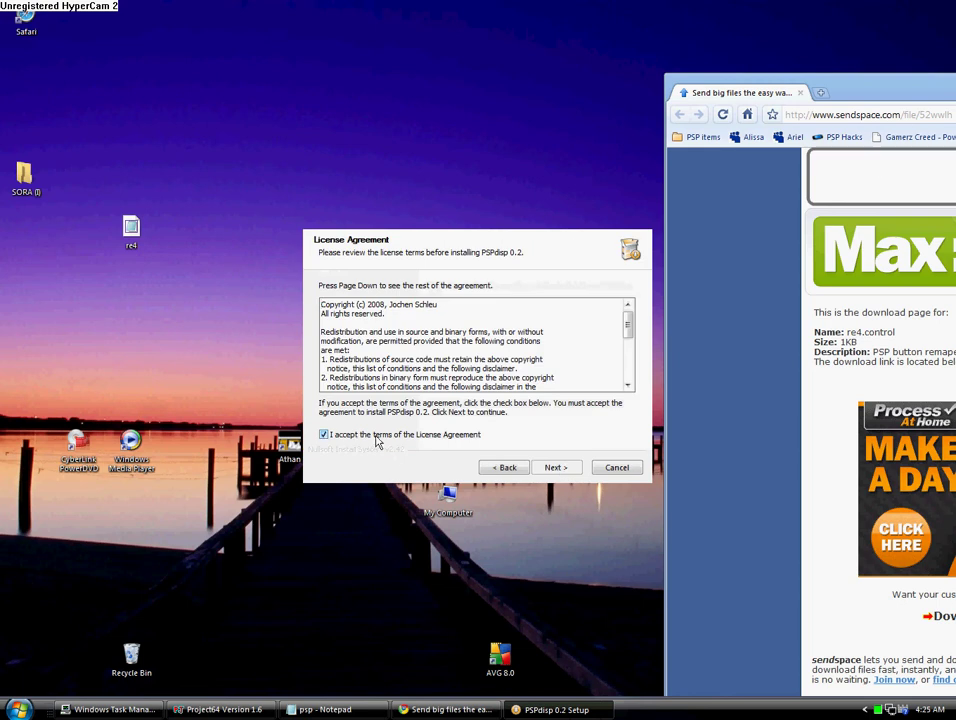
pyautogui.click(556, 468)
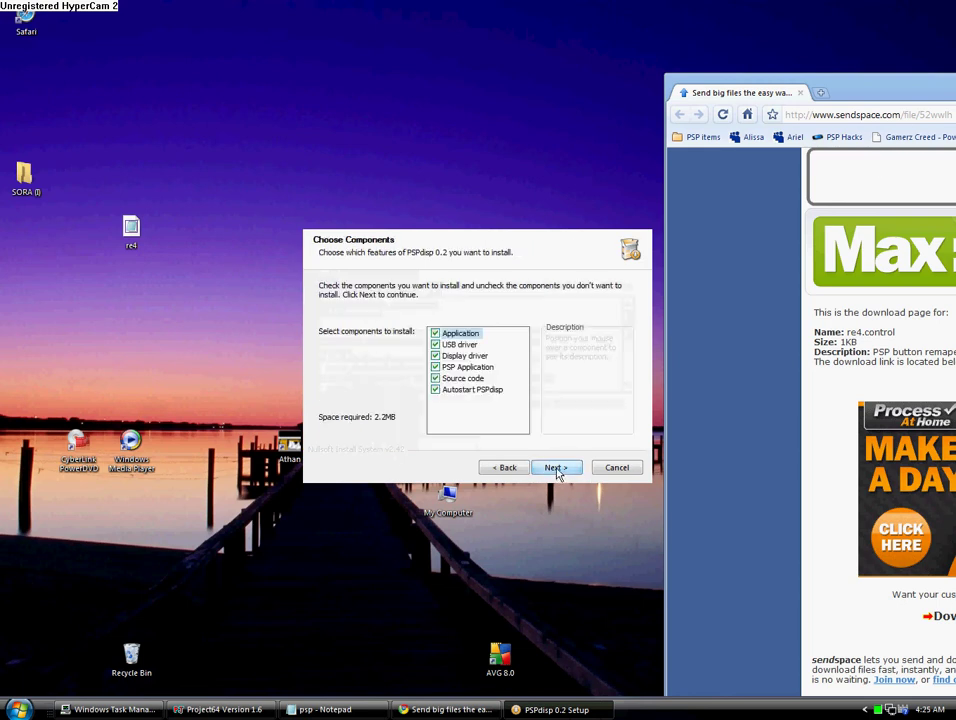
pyautogui.click(556, 468)
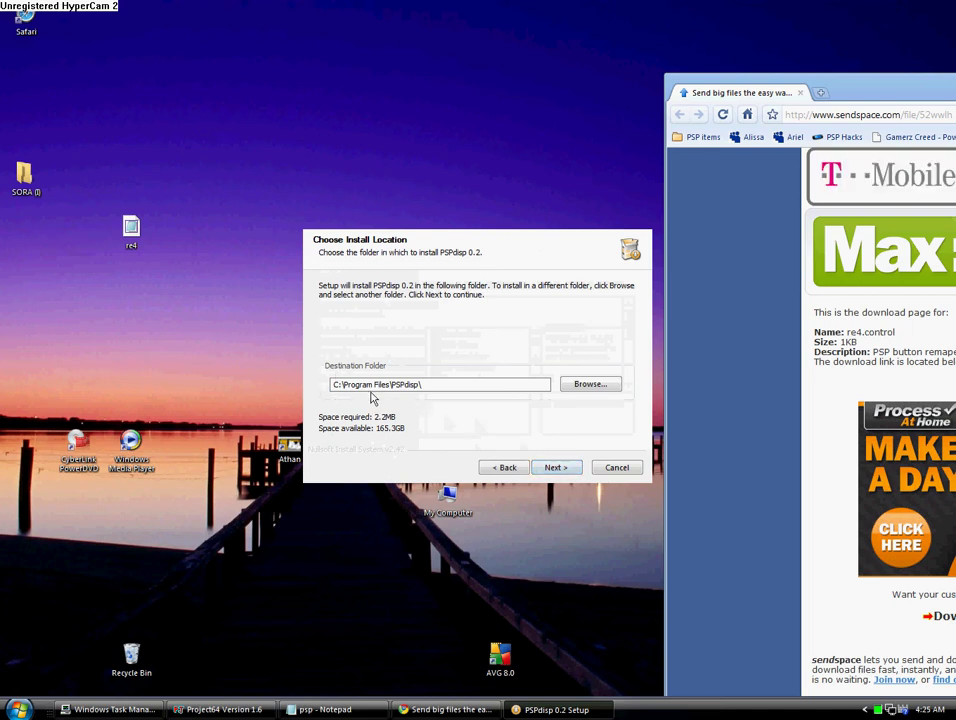
pyautogui.click(556, 468)
pyautogui.click(558, 470)
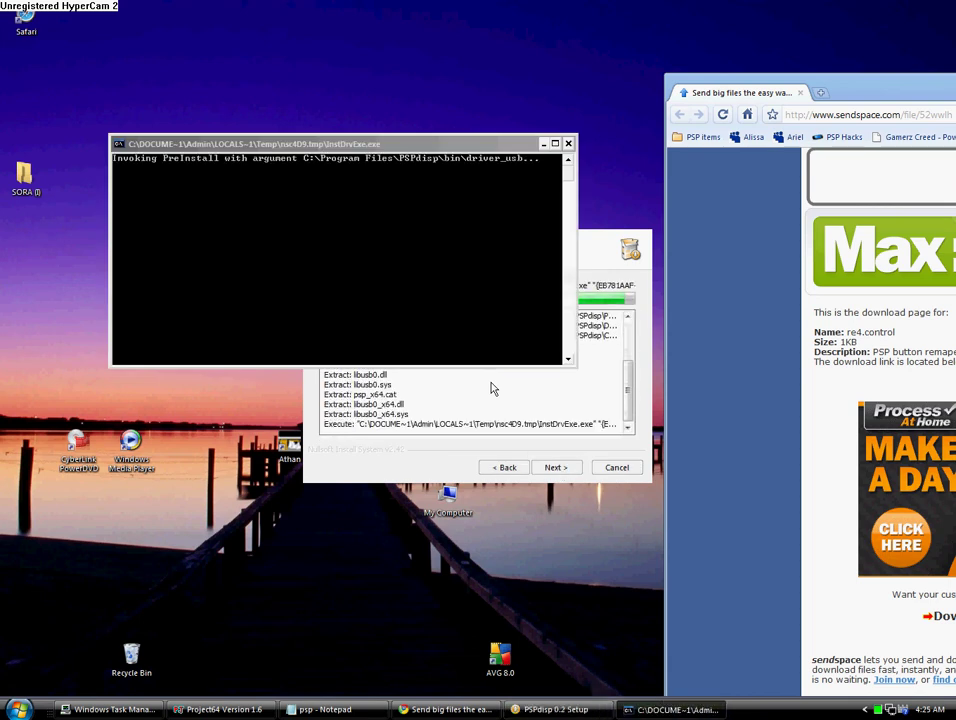
# Bring the sendspace re4.control window fully into view and minimise it while the installation runs.
pyautogui.moveTo(940, 86); pyautogui.dragTo(541, 88)
pyautogui.doubleClick(767, 92)
pyautogui.moveTo(511, 43); pyautogui.dragTo(650, 71)
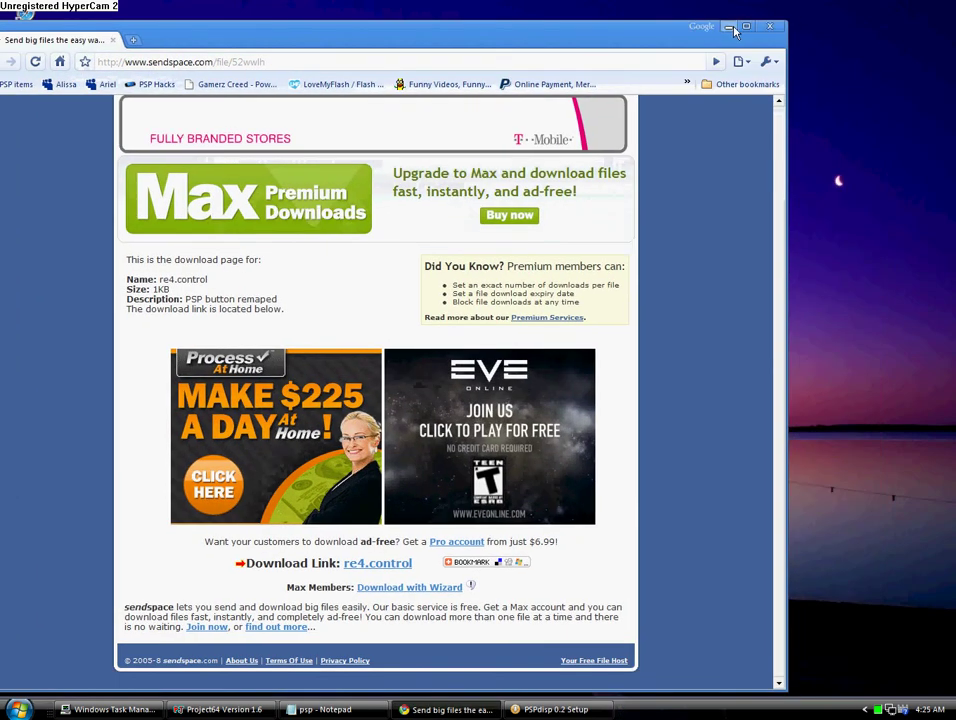
pyautogui.click(728, 26)
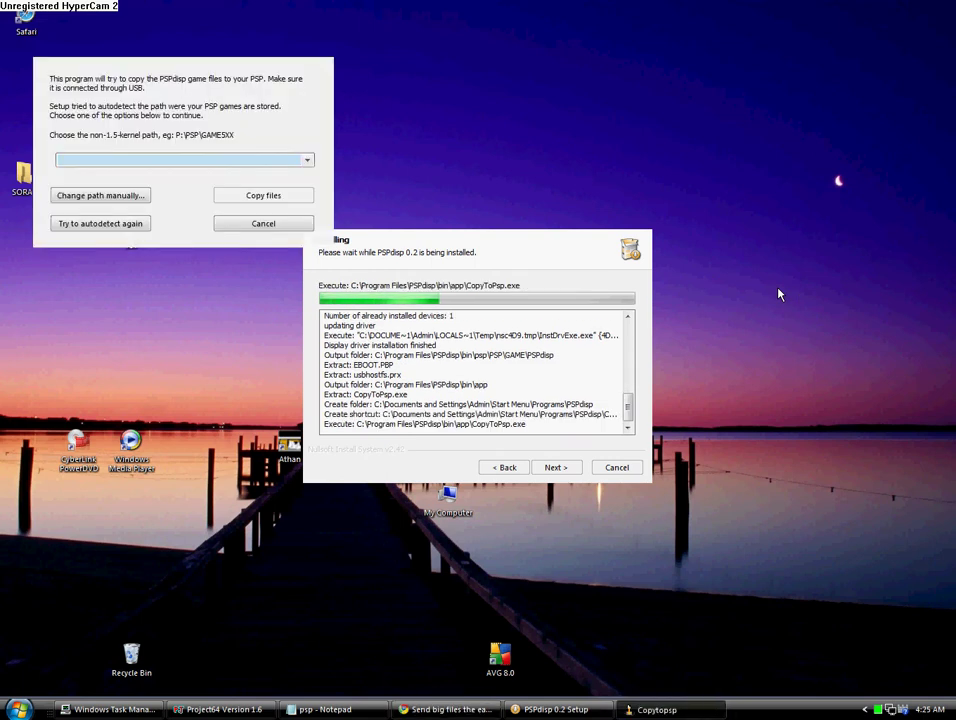
# Copy the PSPdisp game files to J:\PSP\GAME on the connected PSP and dismiss the remaining dialogs.
pyautogui.click(310, 45)
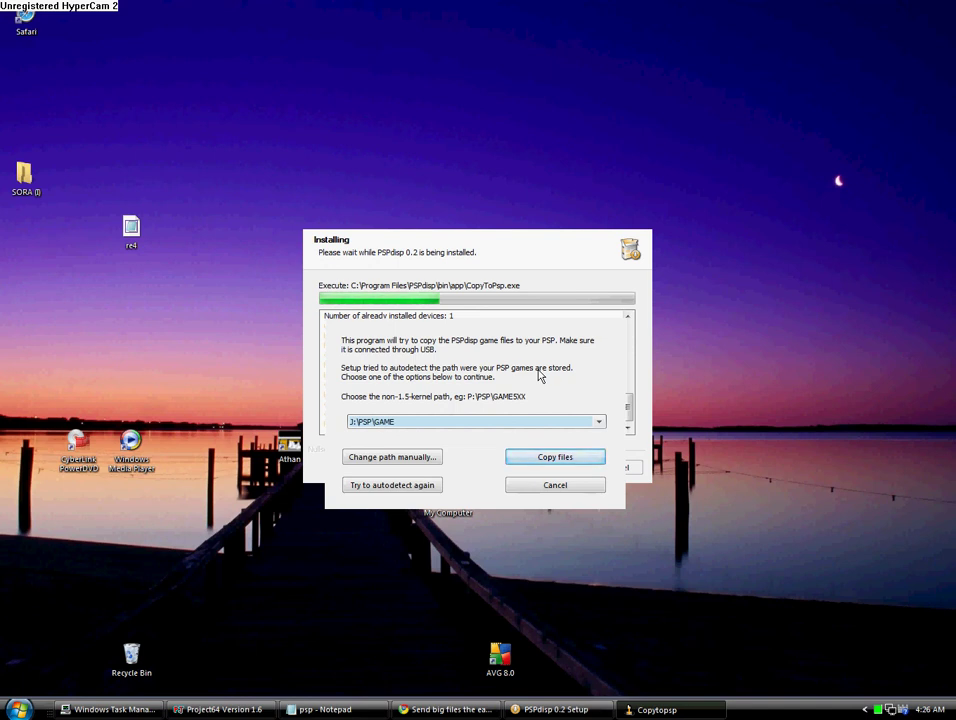
pyautogui.press('Return')
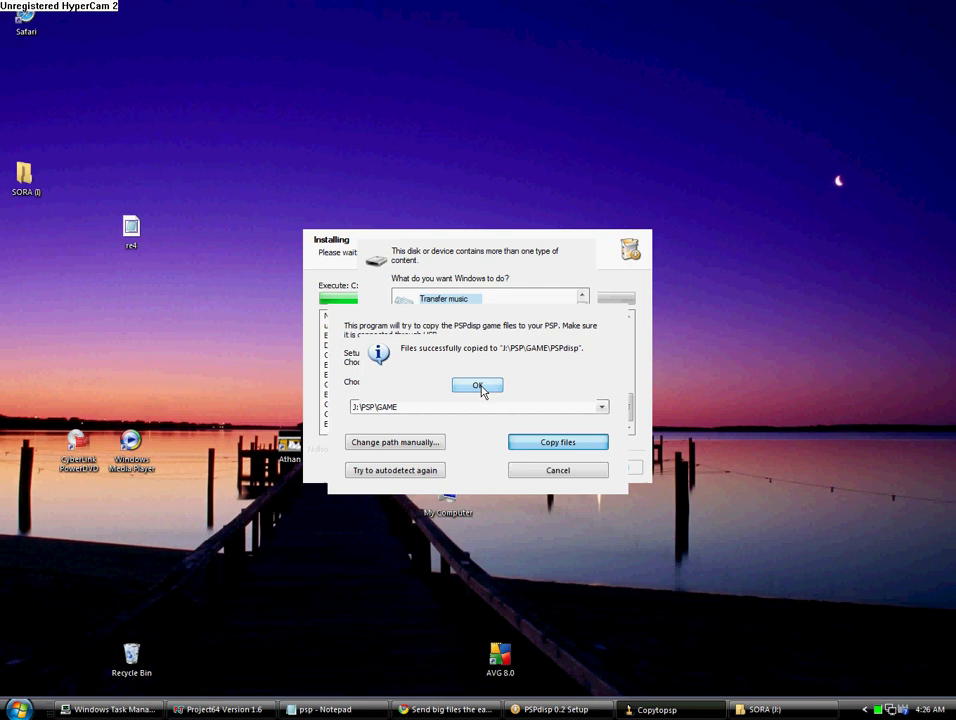
pyautogui.click(480, 386)
pyautogui.scroll(-5, 520, 370)
pyautogui.click(500, 436)
# Finish the PSPdisp setup with Run PSPdisp enabled and opening the display properties dialog disabled.
pyautogui.click(506, 459)
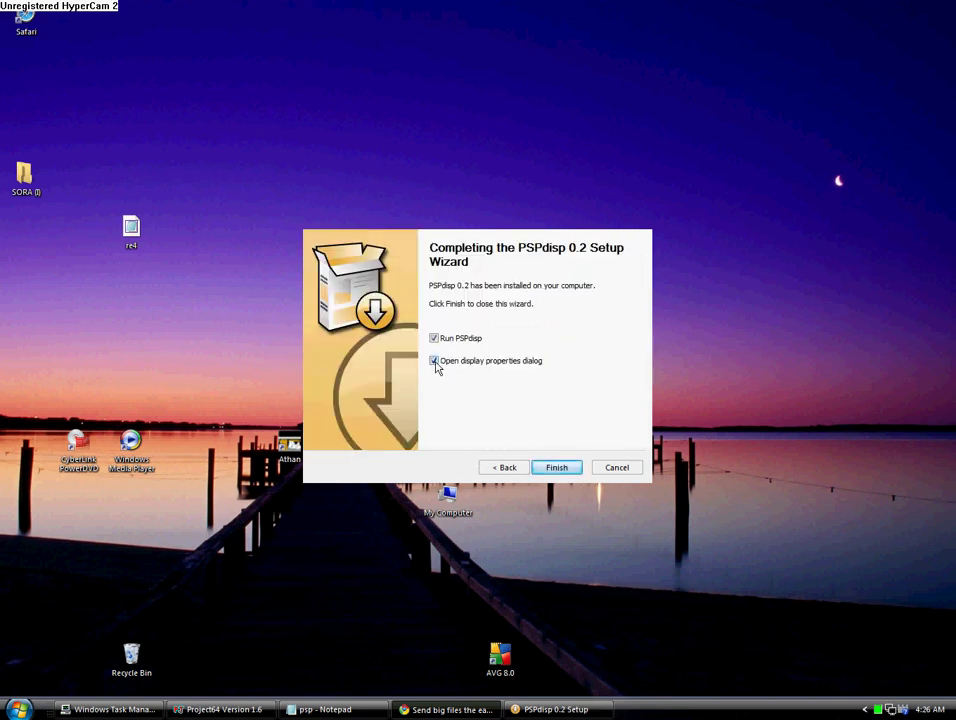
pyautogui.click(434, 362)
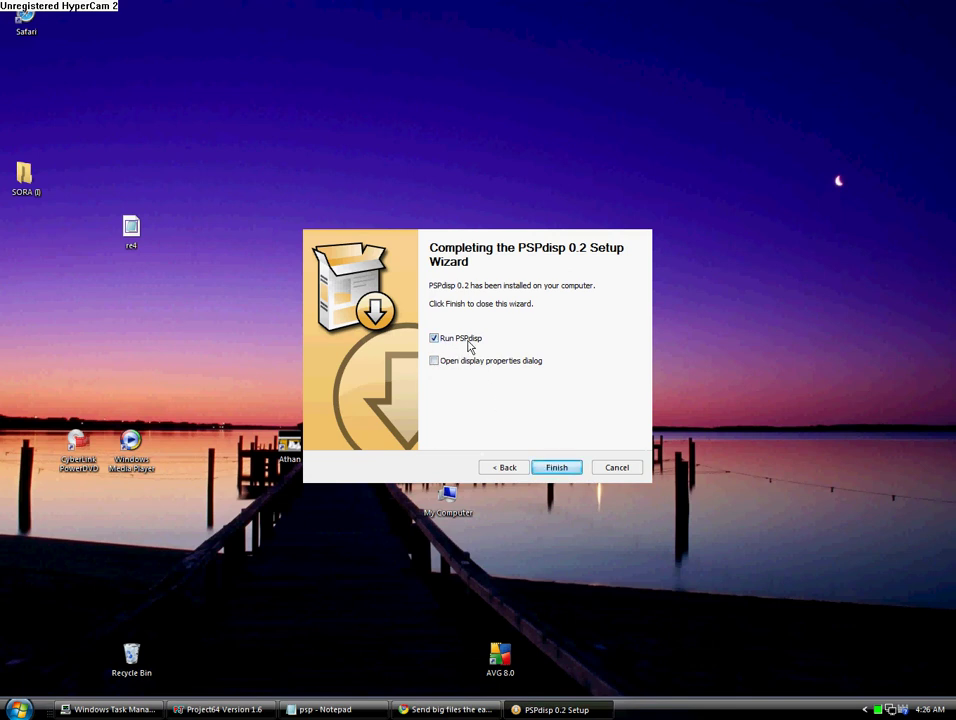
pyautogui.click(557, 468)
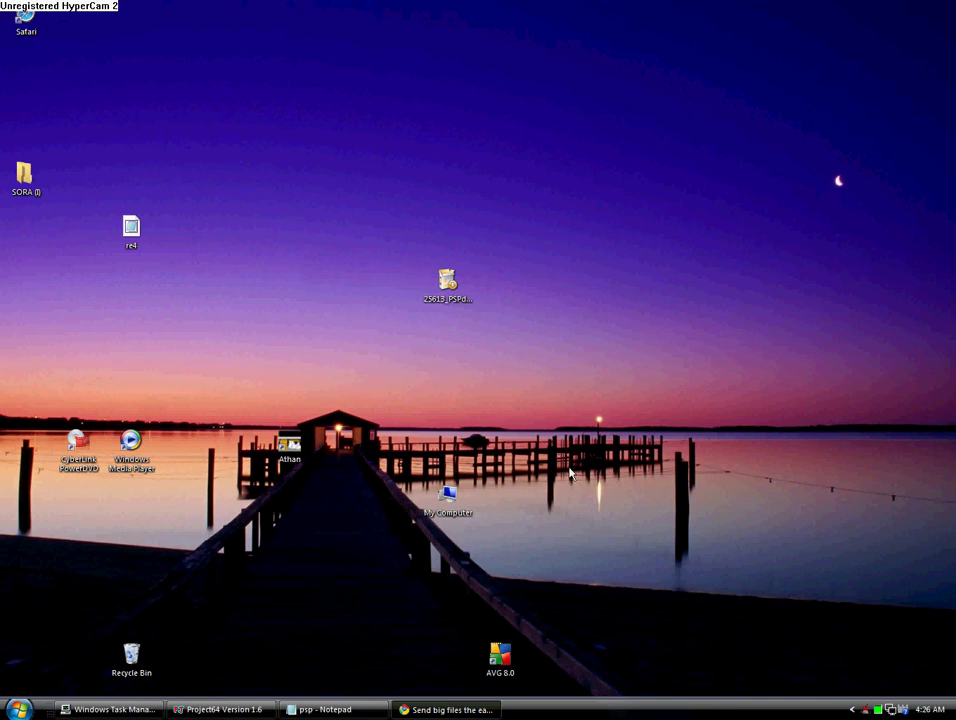
# View the sendspace link in the psp note and the re4.control download page, minimising each window.
pyautogui.click(318, 710)
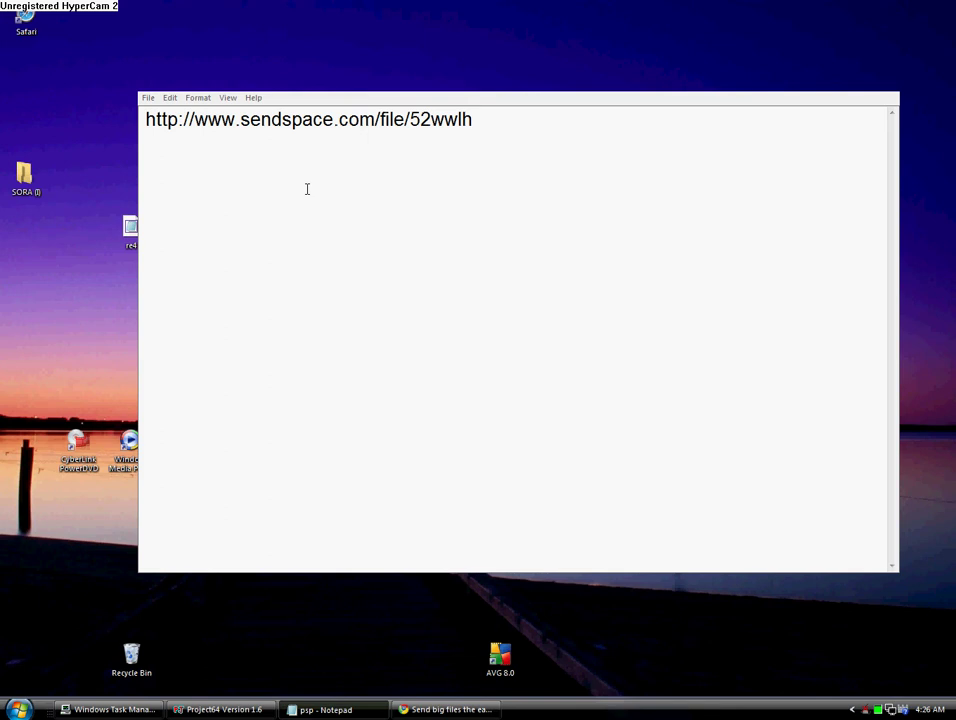
pyautogui.click(848, 88)
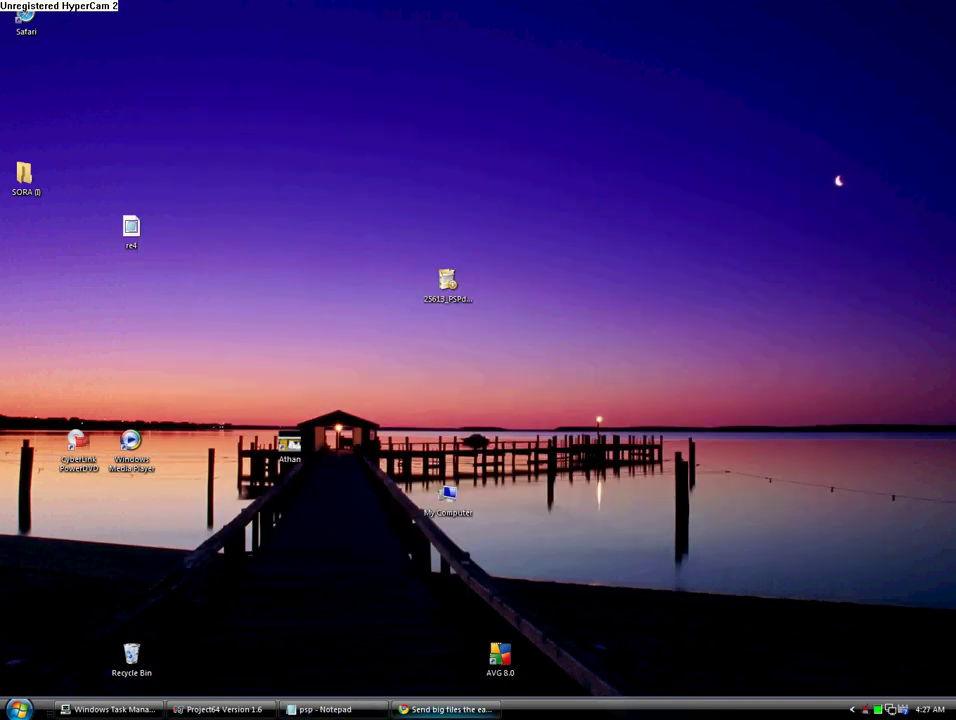
pyautogui.click(445, 709)
pyautogui.doubleClick(376, 33)
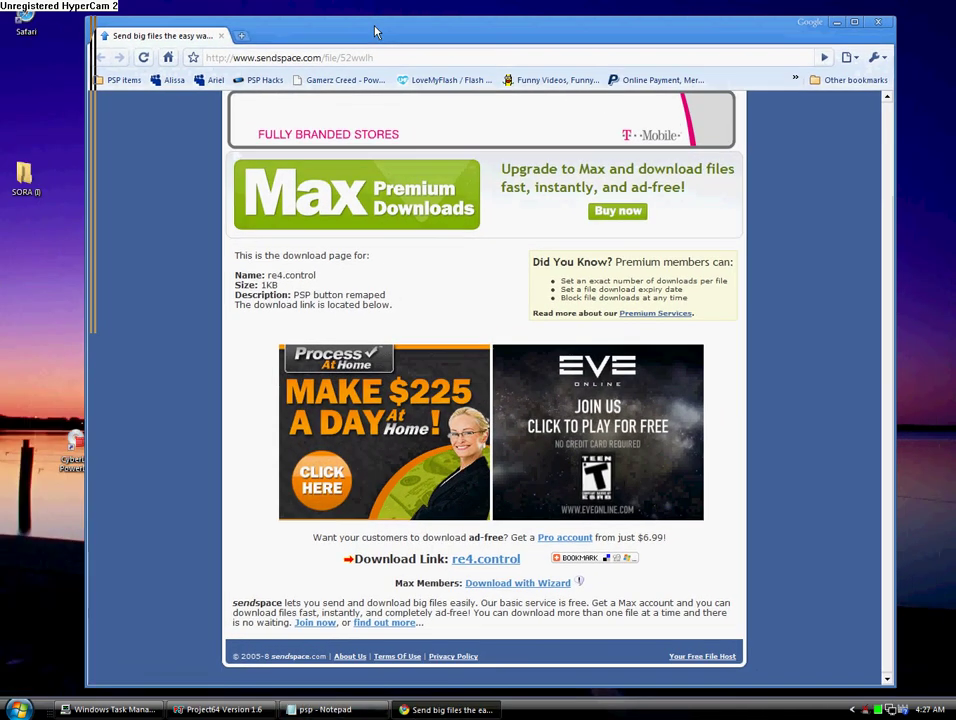
pyautogui.moveTo(376, 33); pyautogui.dragTo(369, 24)
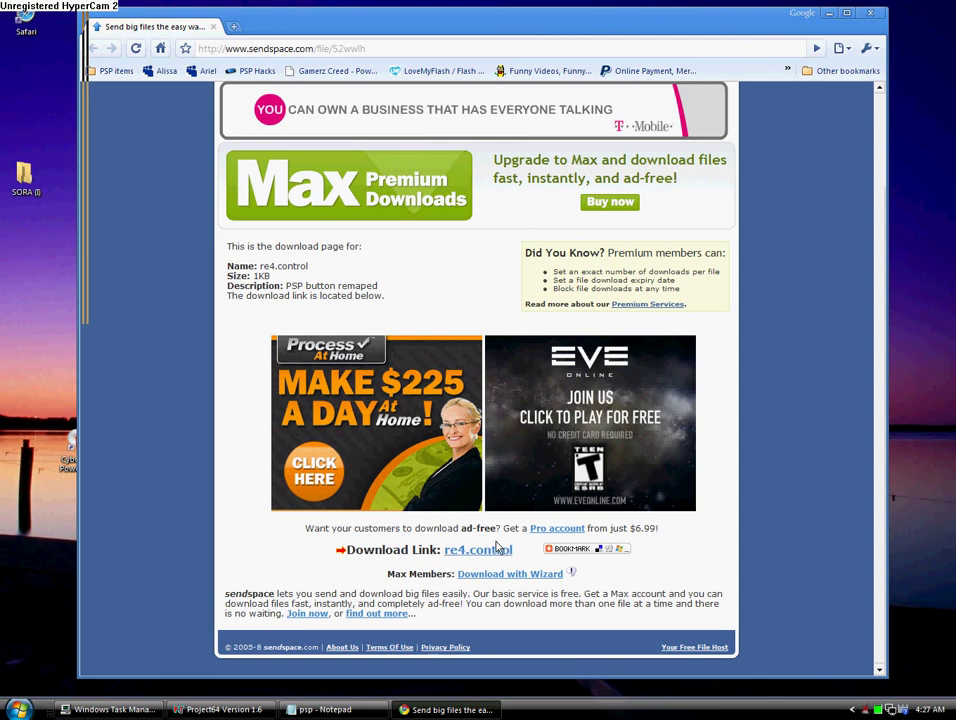
pyautogui.click(829, 12)
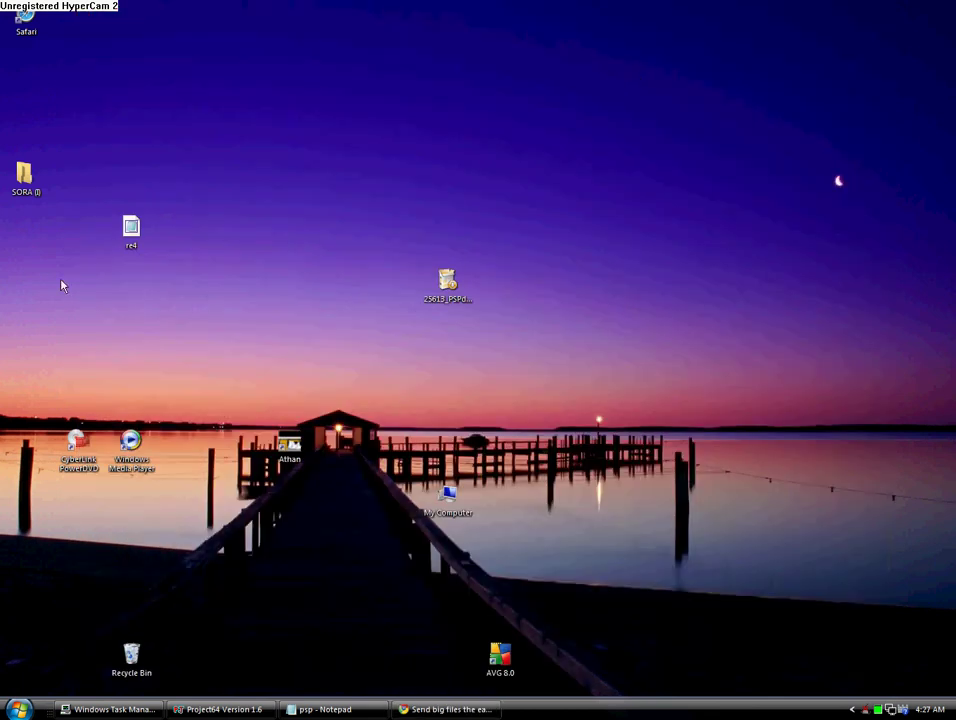
# Move the re4 file to a clear spot on the desktop and open My Computer.
pyautogui.moveTo(122, 237); pyautogui.dragTo(245, 245)
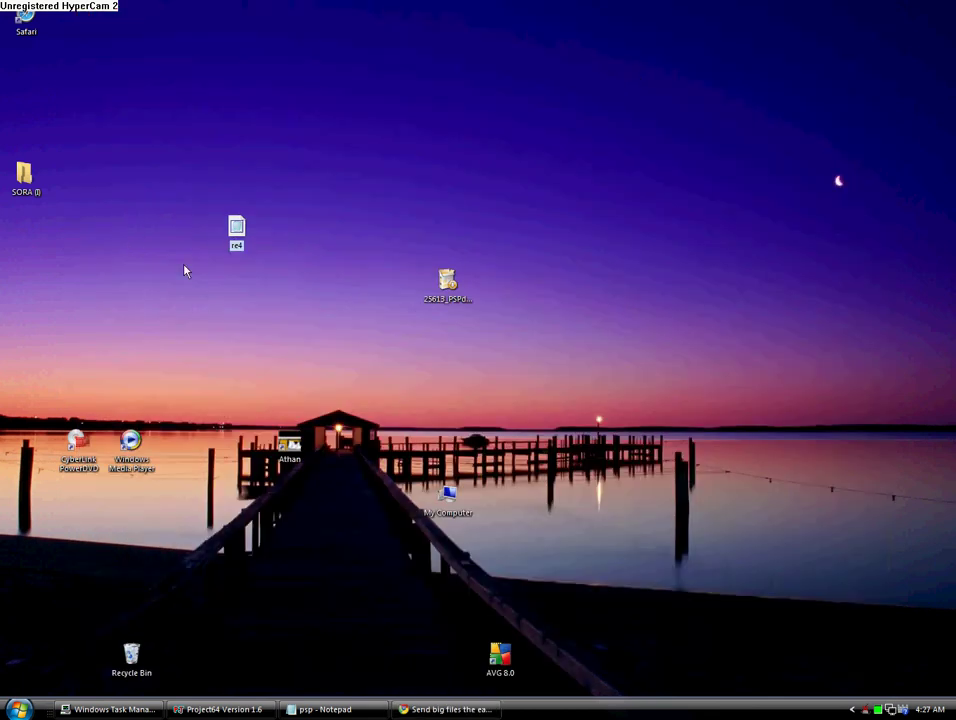
pyautogui.click(447, 497)
pyautogui.doubleClick(447, 498)
# Send the SORA (I) desktop folder to the Recycle Bin and open Program Files on drive C.
pyautogui.click(143, 657)
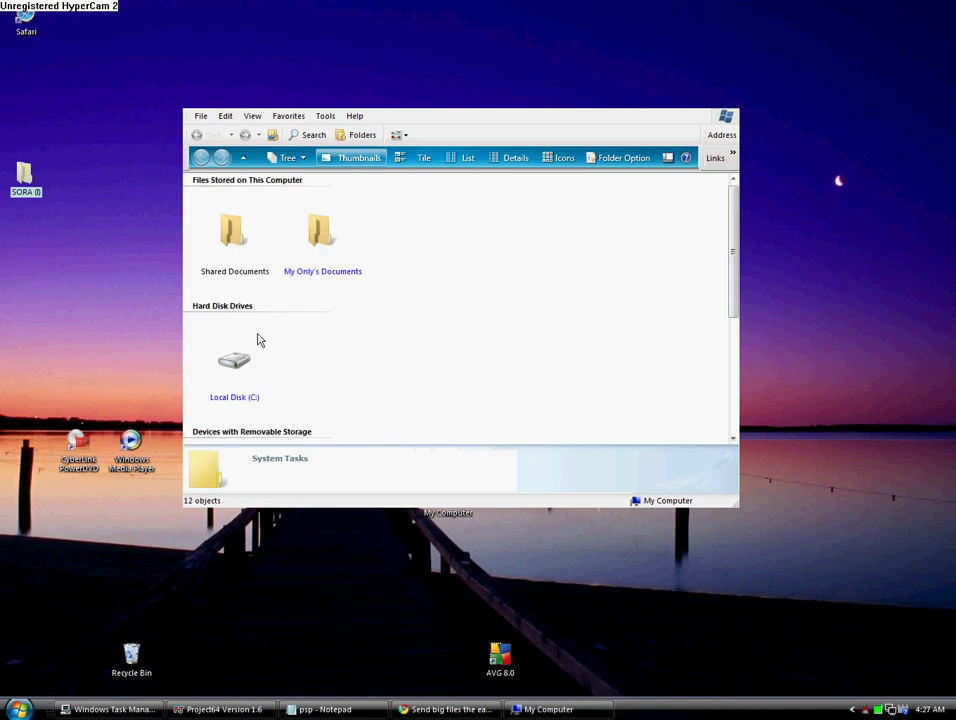
pyautogui.doubleClick(237, 367)
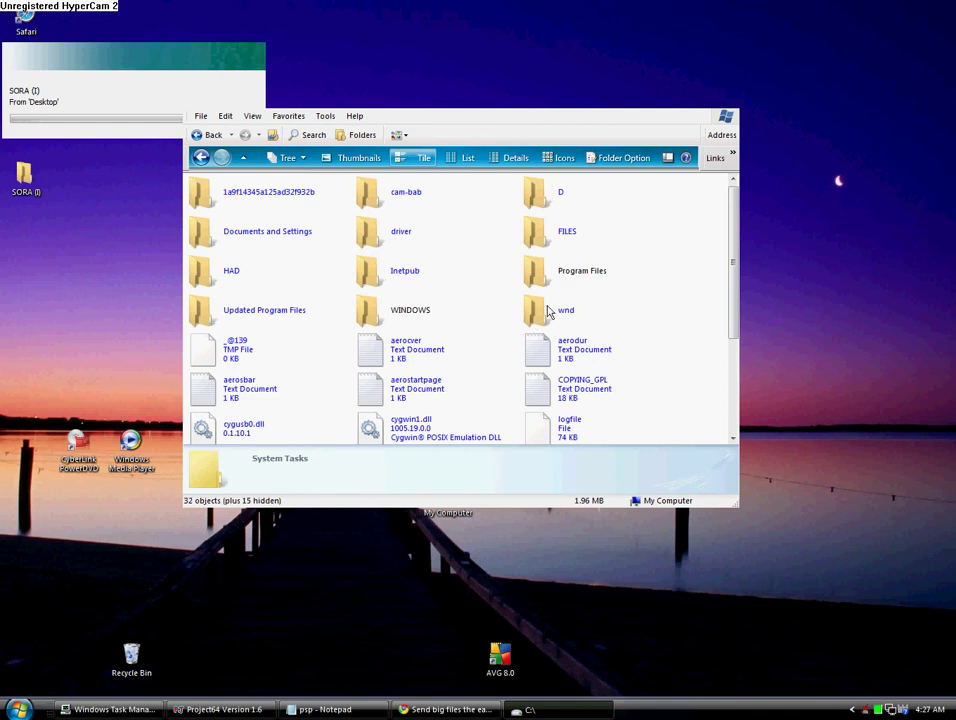
pyautogui.doubleClick(540, 272)
pyautogui.moveTo(256, 108); pyautogui.dragTo(380, 113)
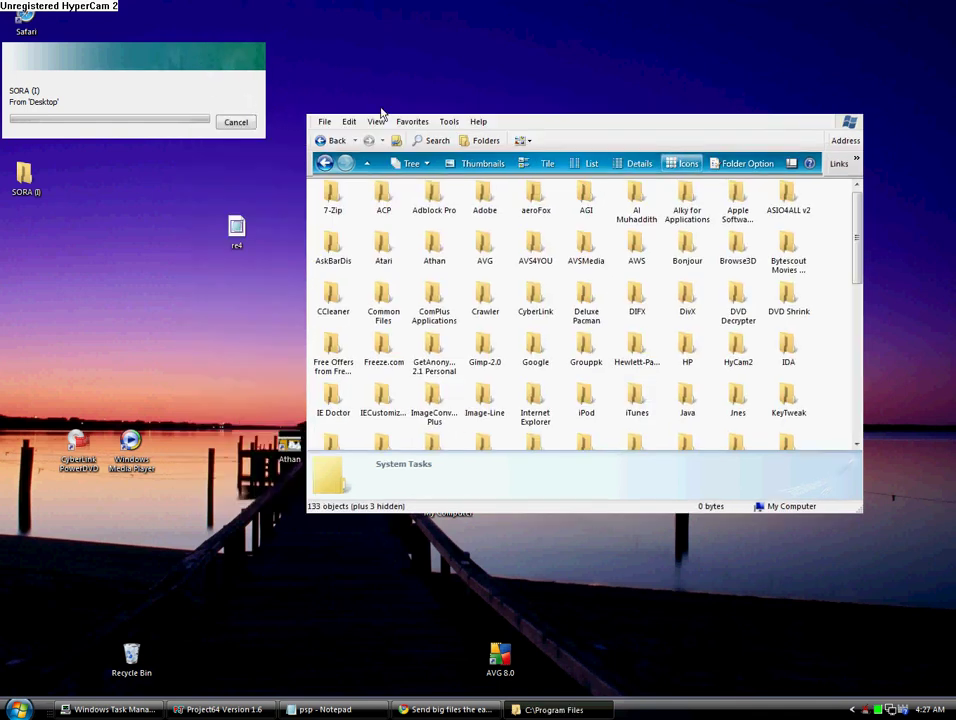
pyautogui.click(247, 122)
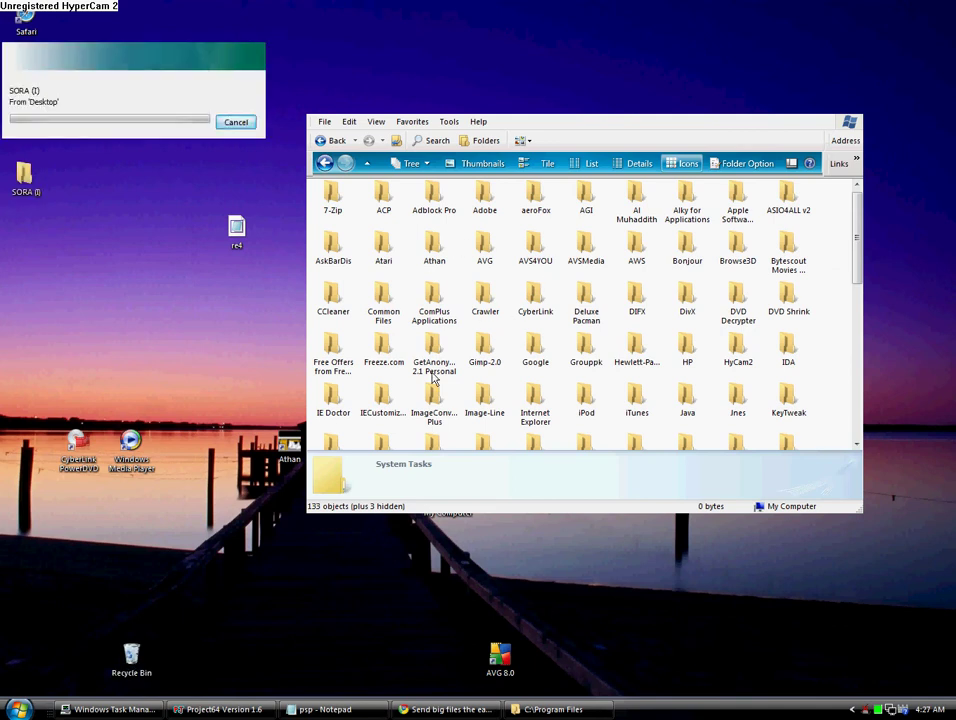
# Find and open the PSPdisp folder inside Program Files.
pyautogui.click(527, 365)
pyautogui.scroll(-3, 525, 362)
pyautogui.scroll(-5, 489, 320)
pyautogui.scroll(-2, 440, 335)
pyautogui.scroll(5, 440, 335)
pyautogui.scroll(-1, 440, 340)
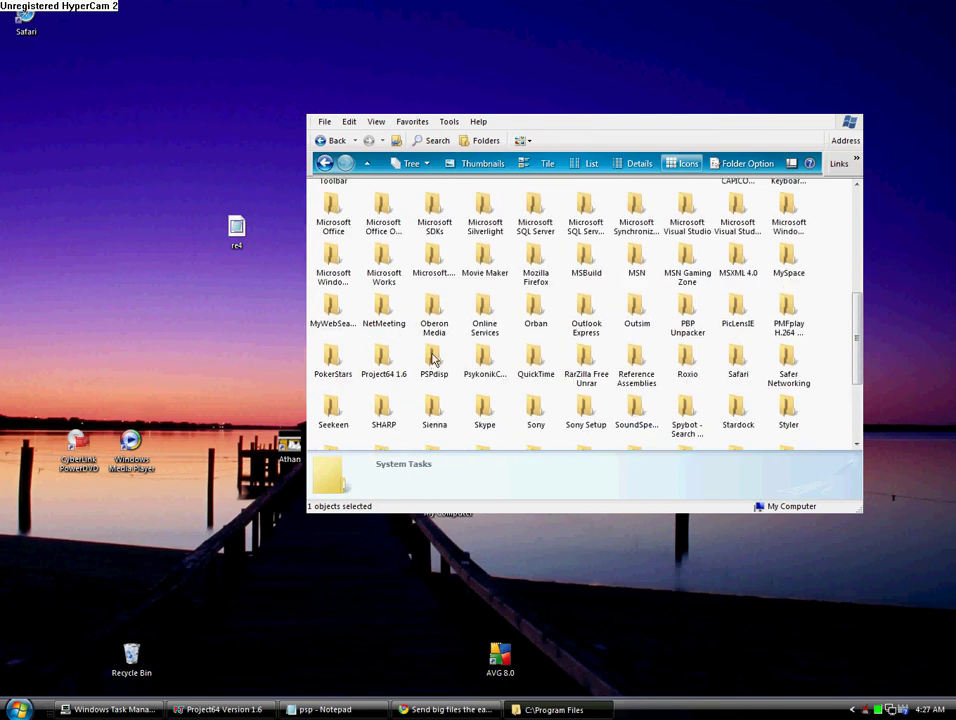
pyautogui.doubleClick(432, 356)
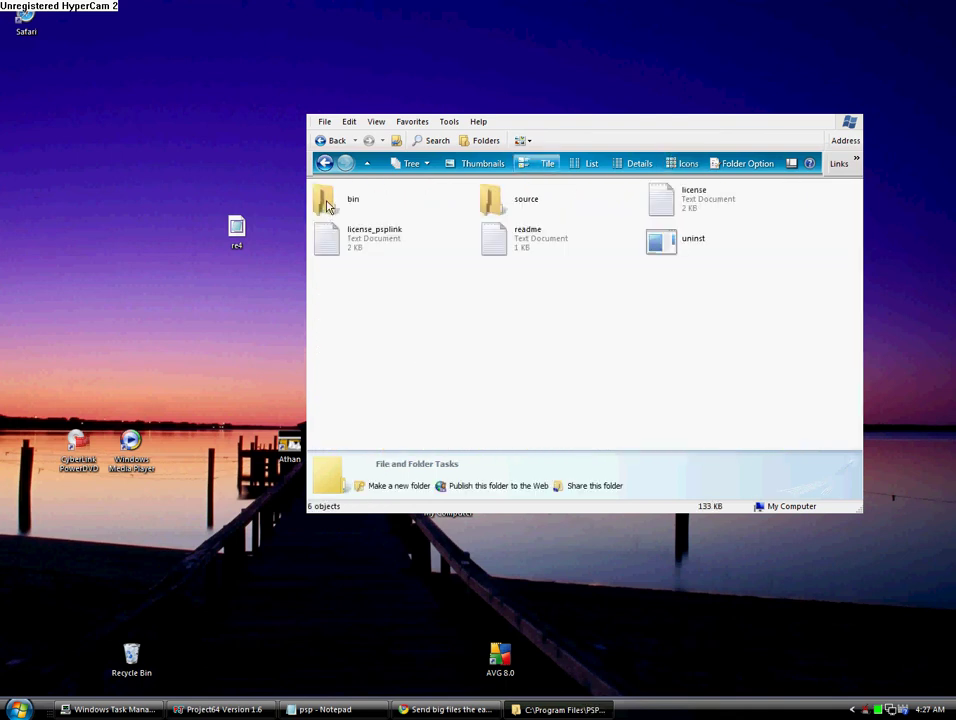
# Move the desktop re4 file into PSPdisp's bin folder, replacing the existing copy, and close the folder window.
pyautogui.doubleClick(327, 199)
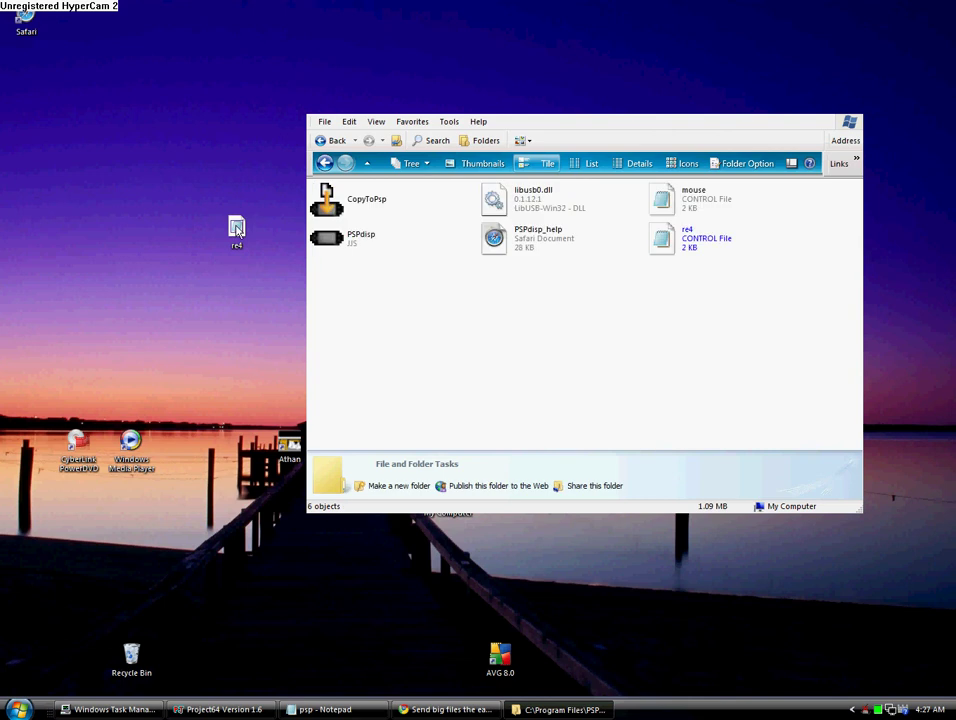
pyautogui.moveTo(237, 230); pyautogui.dragTo(615, 346)
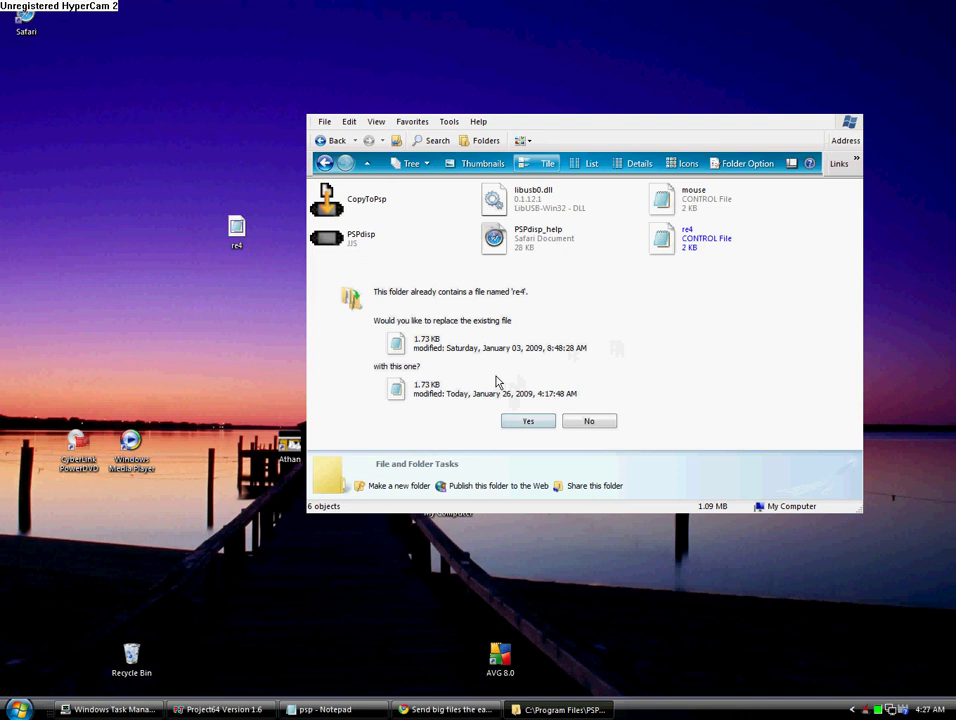
pyautogui.click(520, 424)
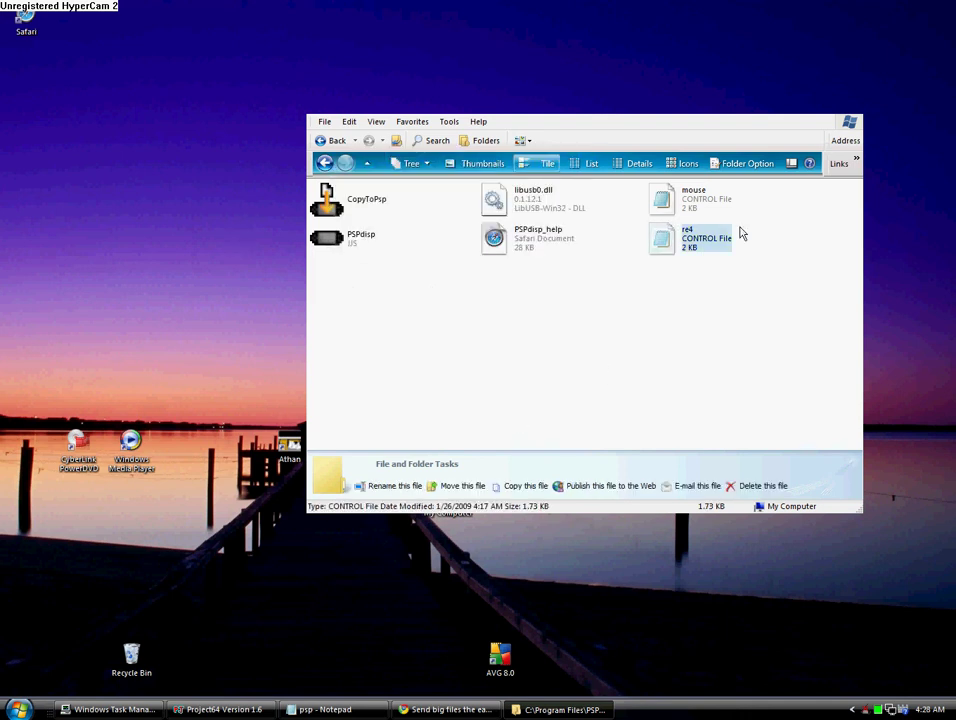
pyautogui.click(855, 104)
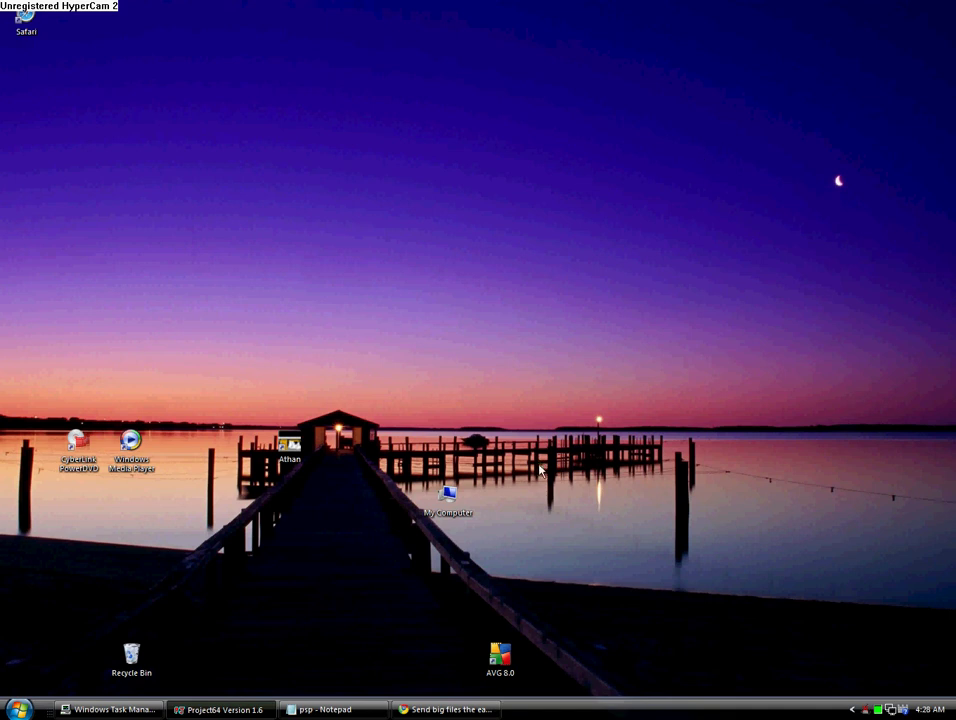
# Switch to Chrome, view the bookmarked Gamerz Creed forum in a new tab, and minimise the browser.
pyautogui.click(432, 712)
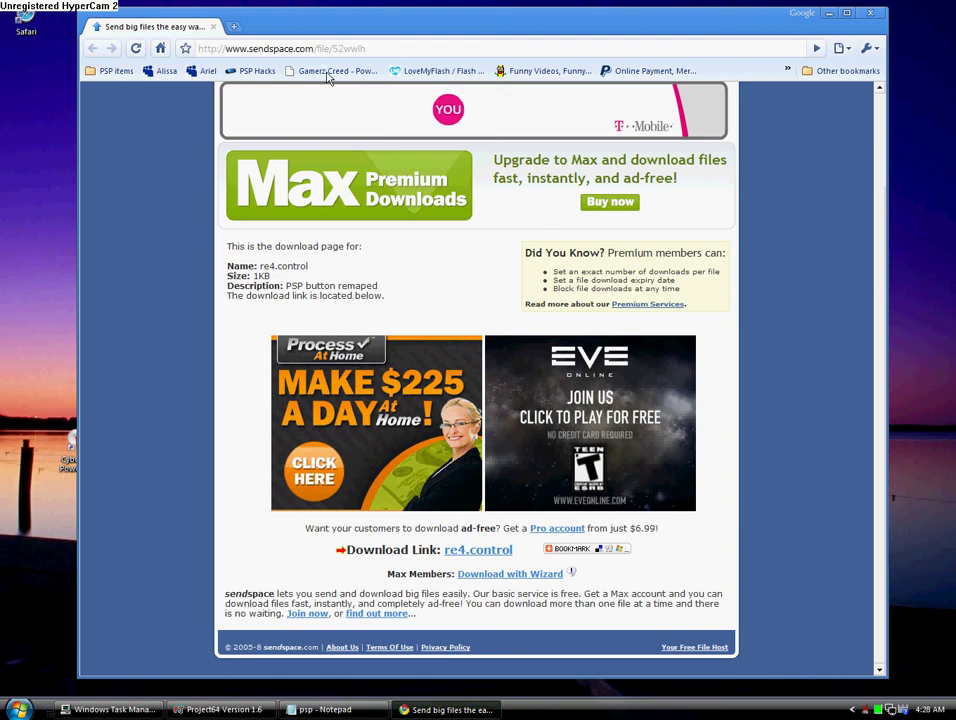
pyautogui.click(233, 26)
pyautogui.click(328, 78)
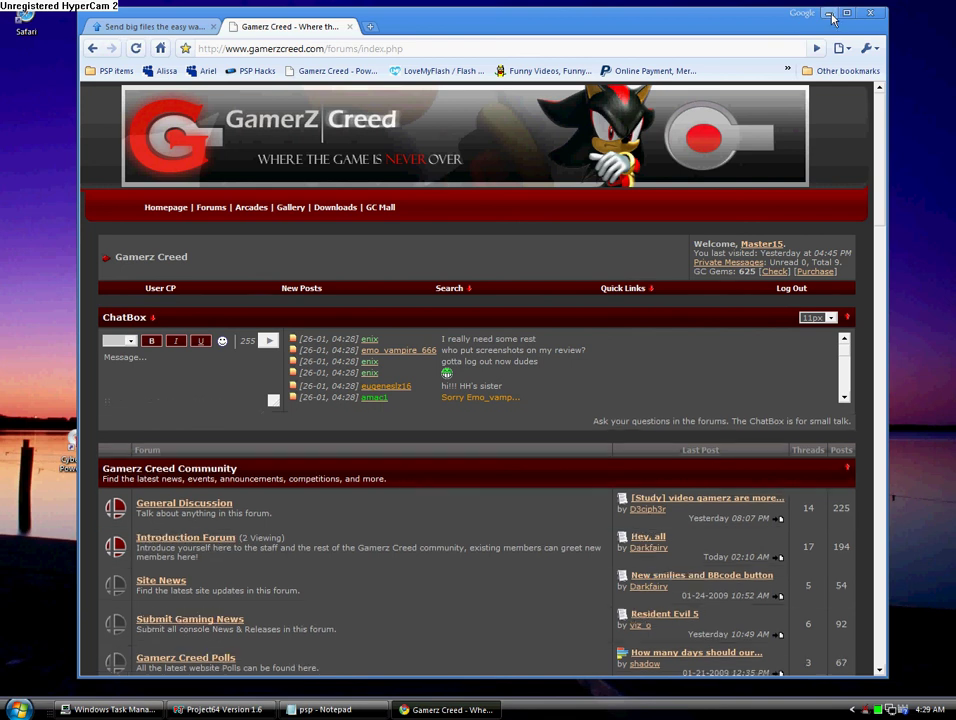
pyautogui.click(830, 14)
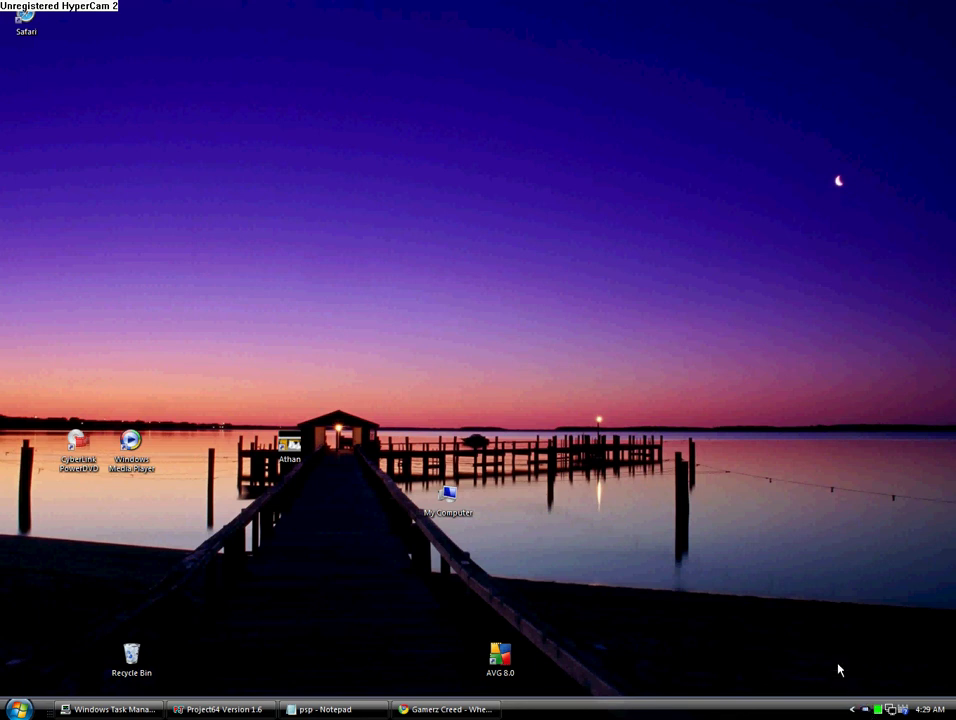
# Set the PSPdisp control mode to Resident Evil 4.
pyautogui.rightClick(870, 709)
pyautogui.moveTo(870, 642)
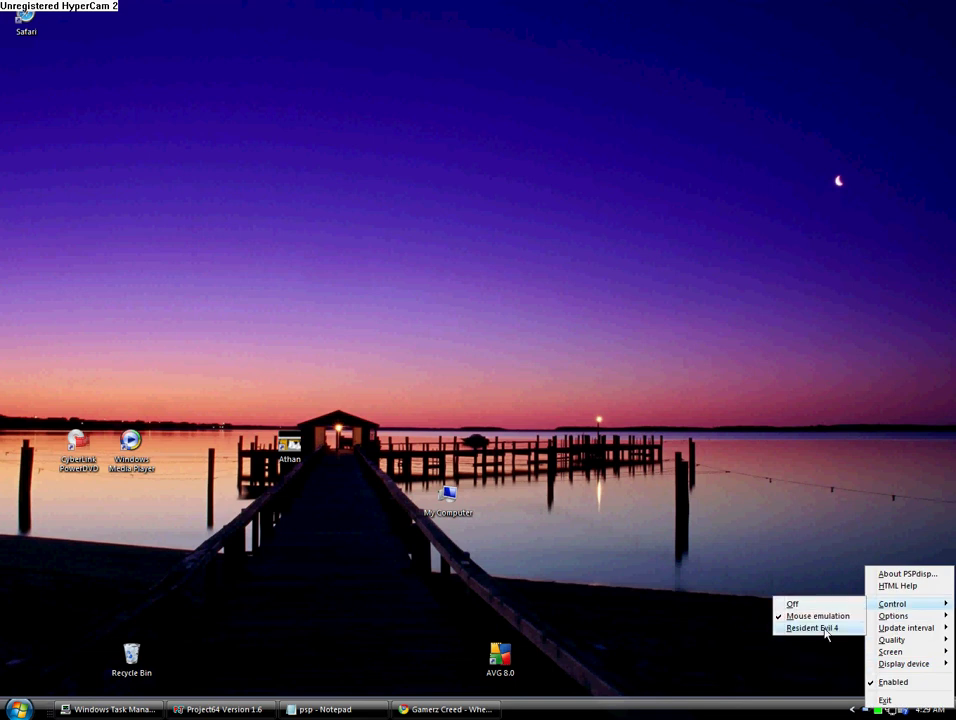
pyautogui.click(822, 628)
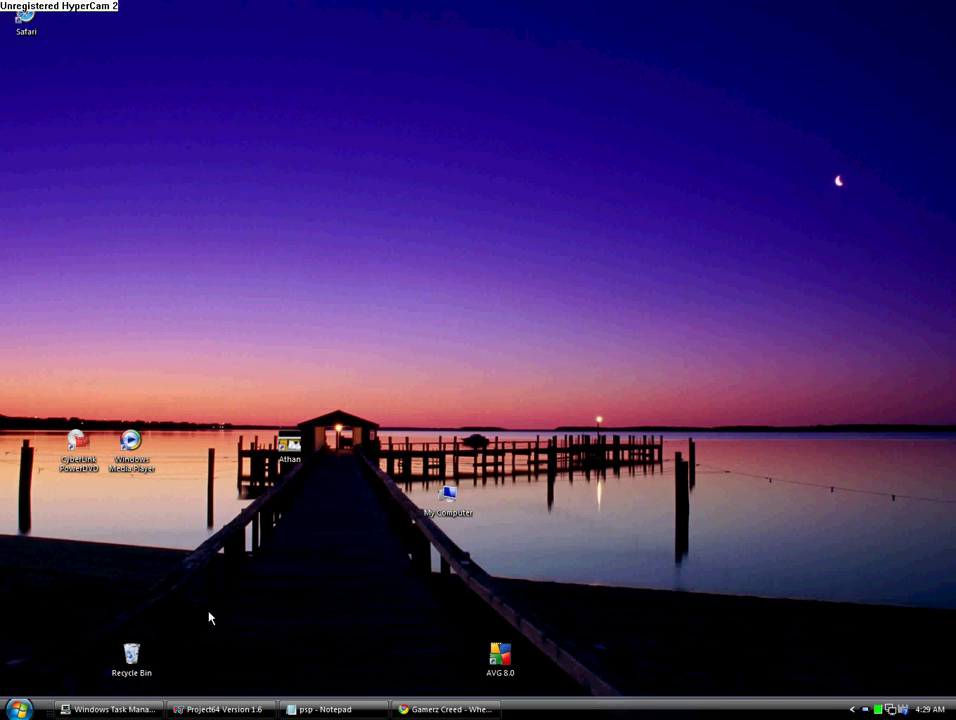
# Switch to Project64 and open the controller plugin configuration to view Player 1's button mapping.
pyautogui.click(218, 709)
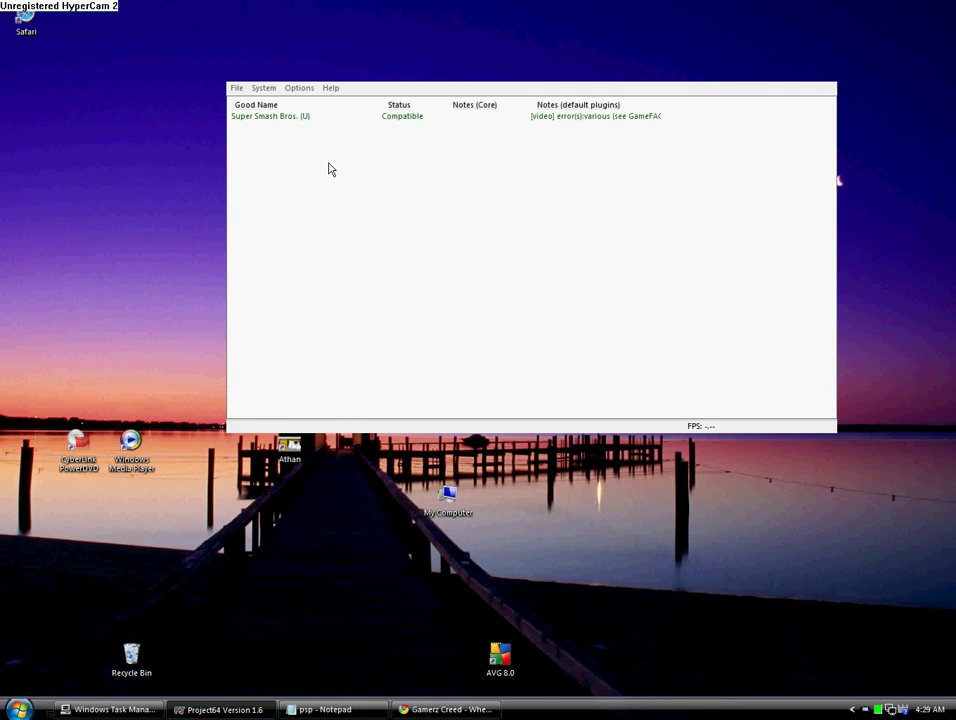
pyautogui.click(300, 88)
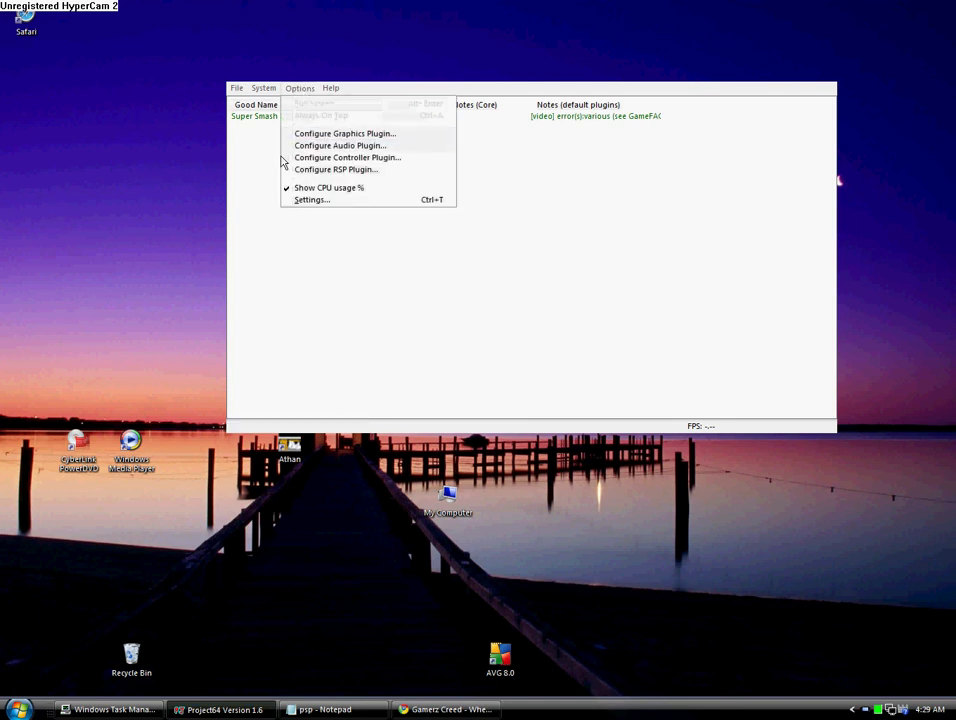
pyautogui.click(366, 158)
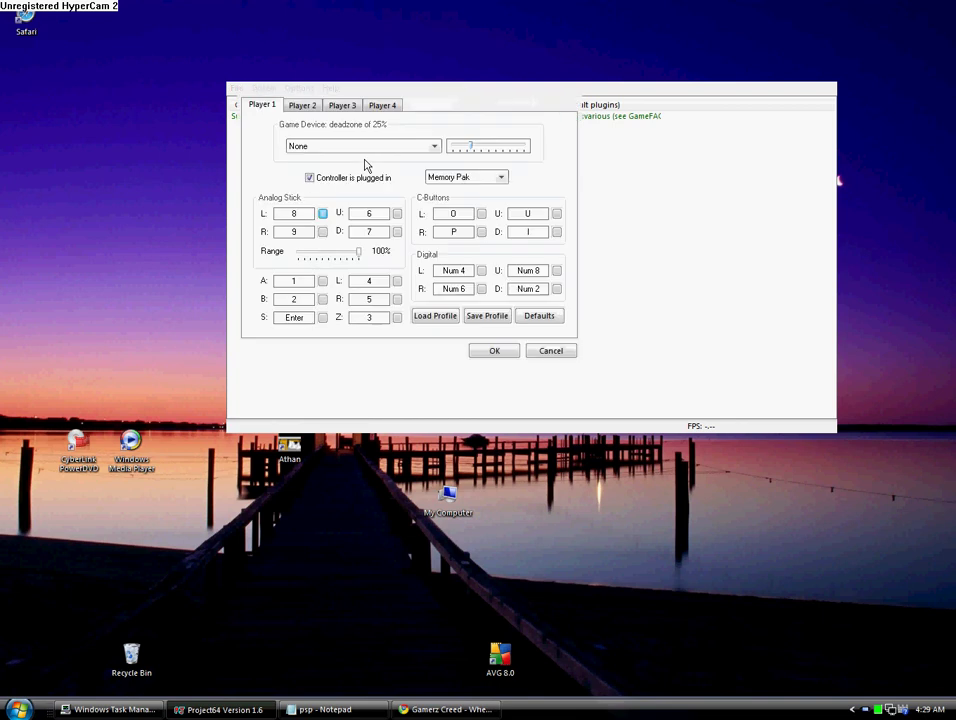
# Try mapping Player 3's analog stick left to 8, up to 6 and down to 7, and close the controller configuration without saving.
pyautogui.click(339, 112)
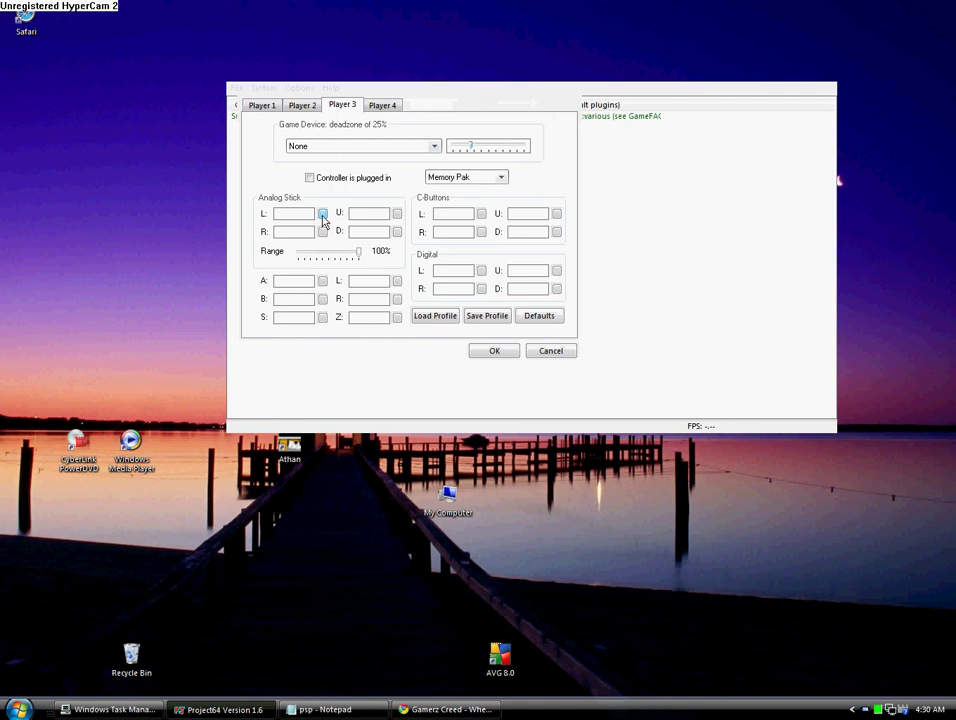
pyautogui.click(322, 214)
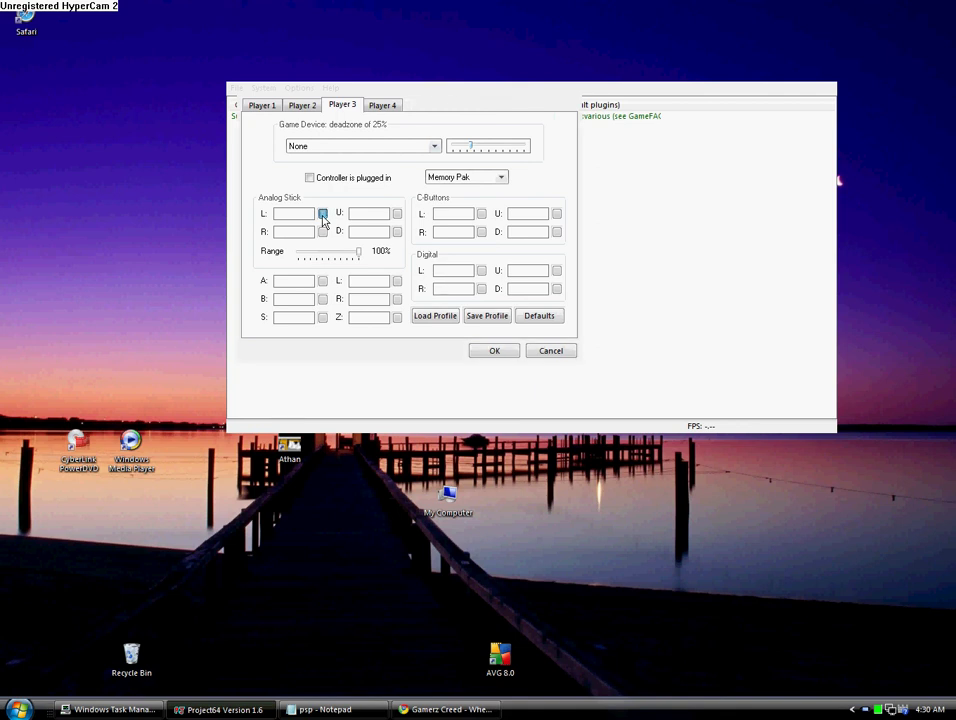
pyautogui.press('8')
pyautogui.click(322, 232)
pyautogui.click(397, 213)
pyautogui.press('6')
pyautogui.click(397, 232)
pyautogui.press('7')
pyautogui.click(322, 281)
pyautogui.click(322, 299)
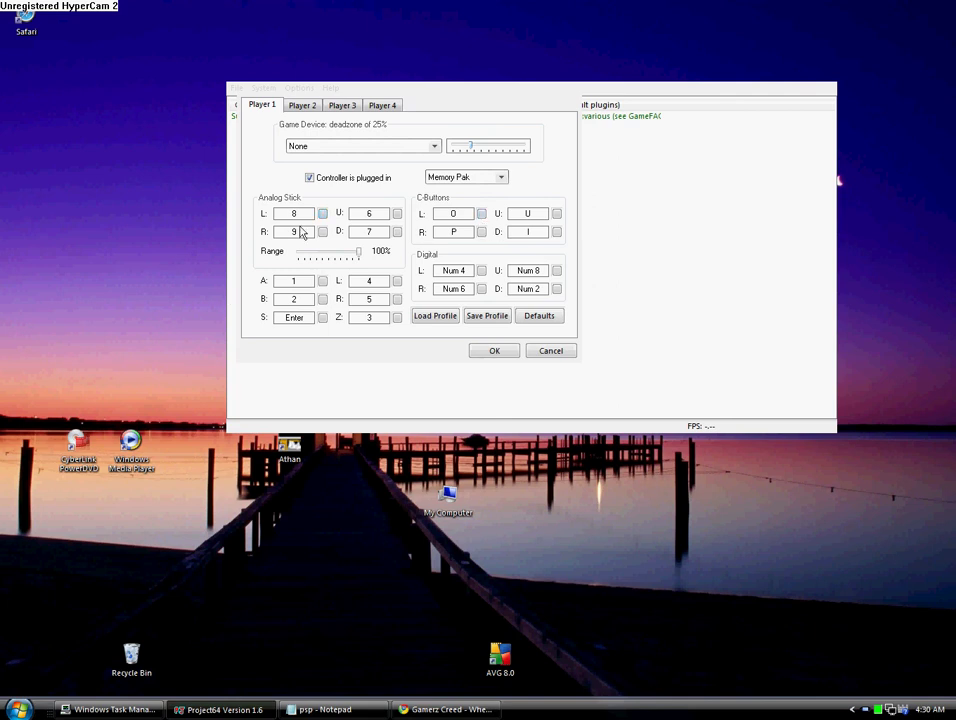
pyautogui.click(542, 353)
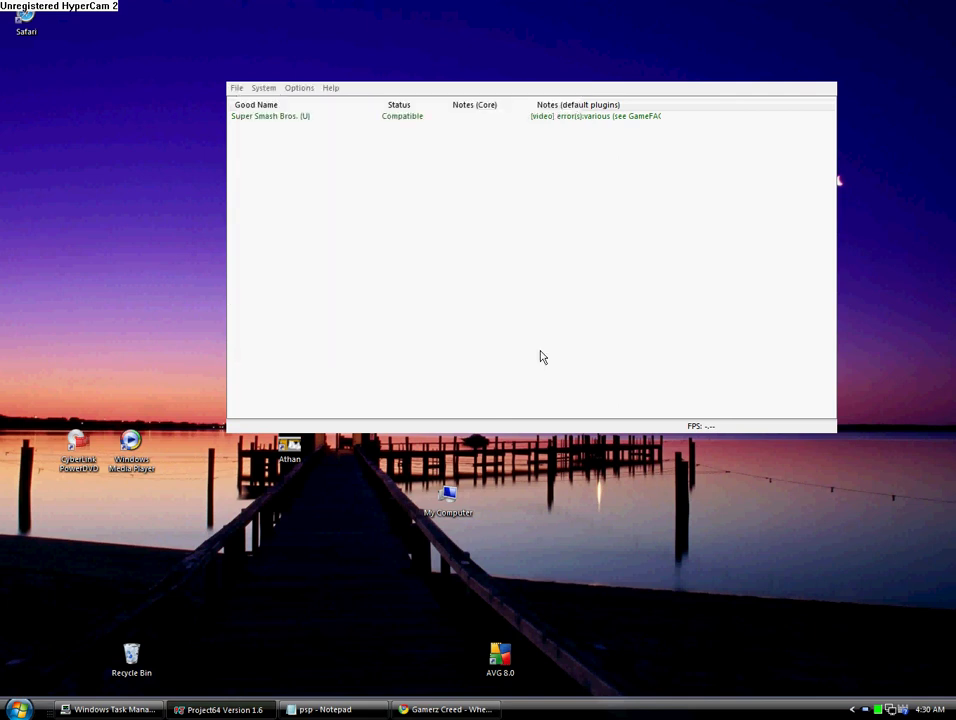
# Launch Super Smash Bros. (U), pass the title screen and highlight VS MODE in Mode Select.
pyautogui.click(276, 122)
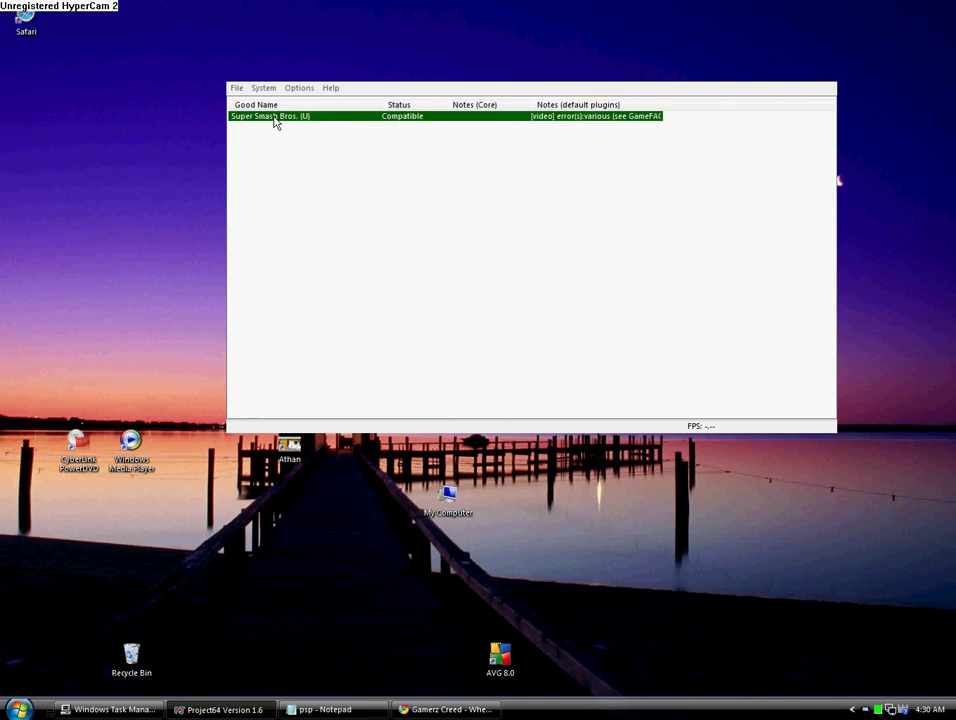
pyautogui.doubleClick(276, 122)
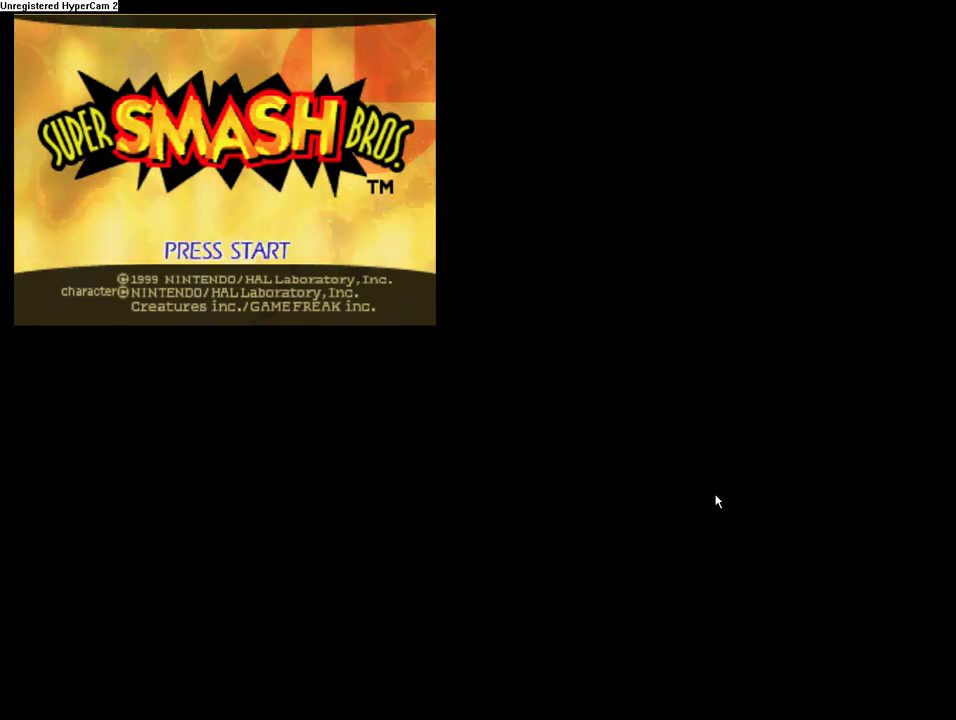
pyautogui.press('Return')
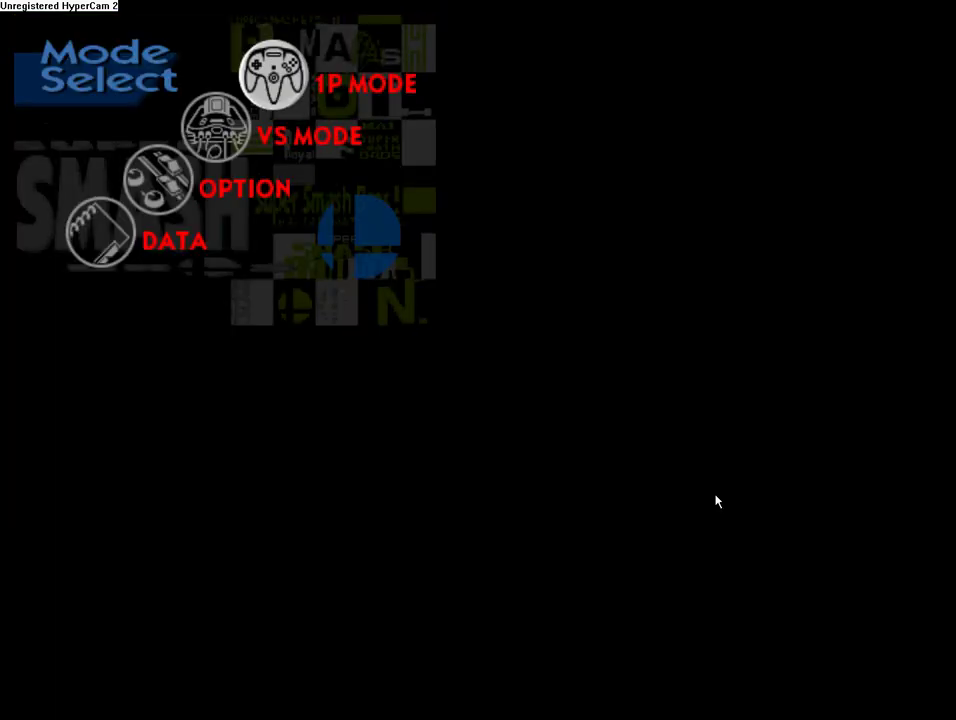
pyautogui.press('Down')
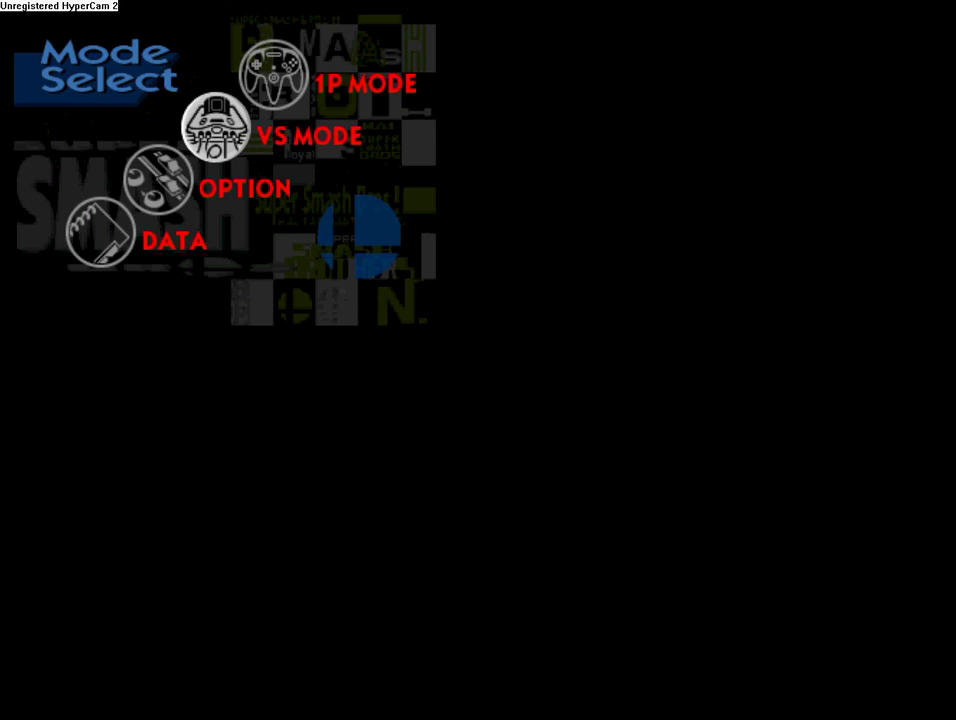
# Return the game from full screen to a window, reposition the window and close the emulator.
pyautogui.hotkey('alt', 'Return')
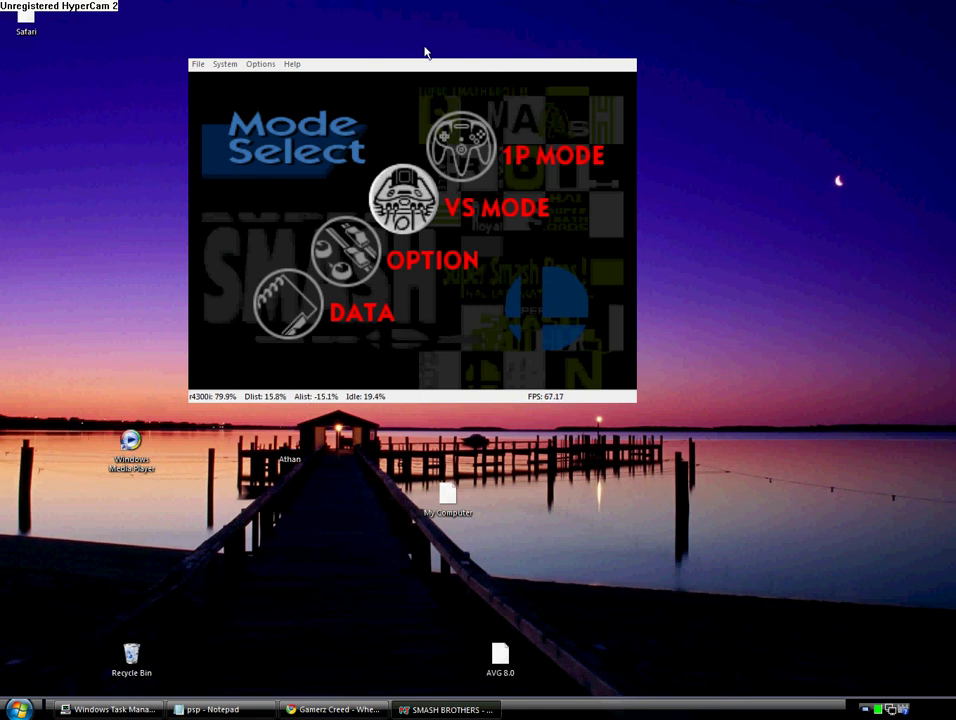
pyautogui.moveTo(424, 55); pyautogui.dragTo(502, 40)
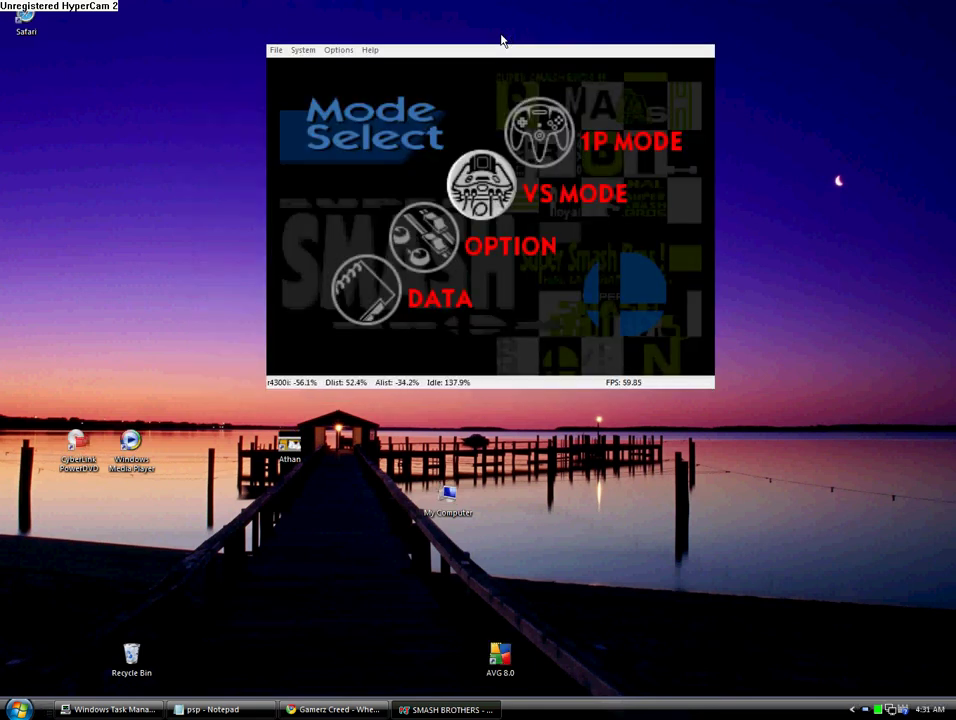
pyautogui.click(705, 44)
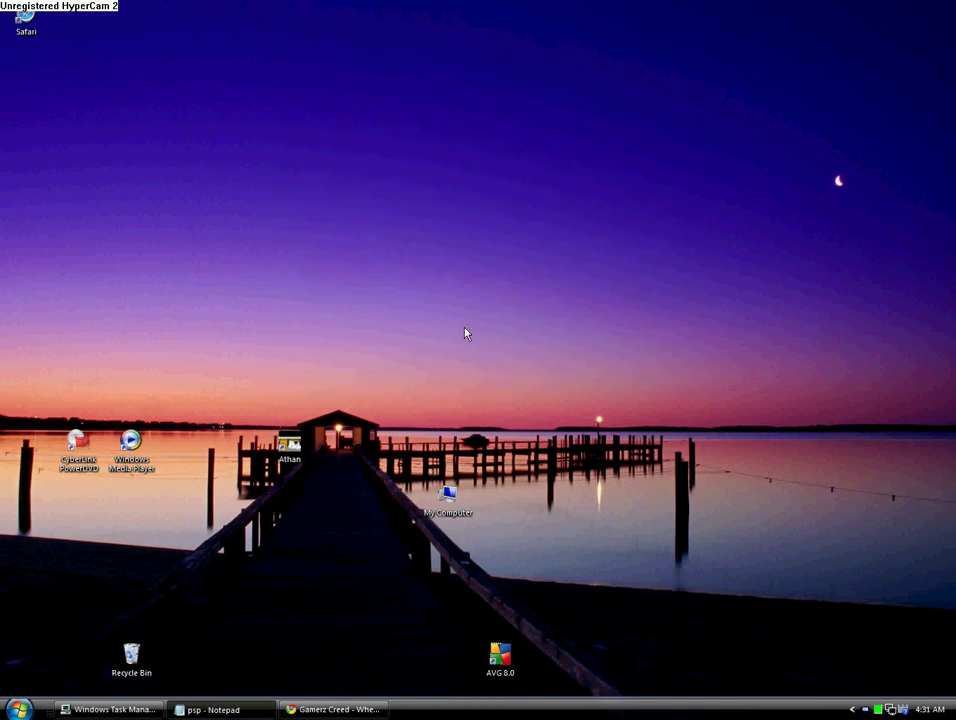